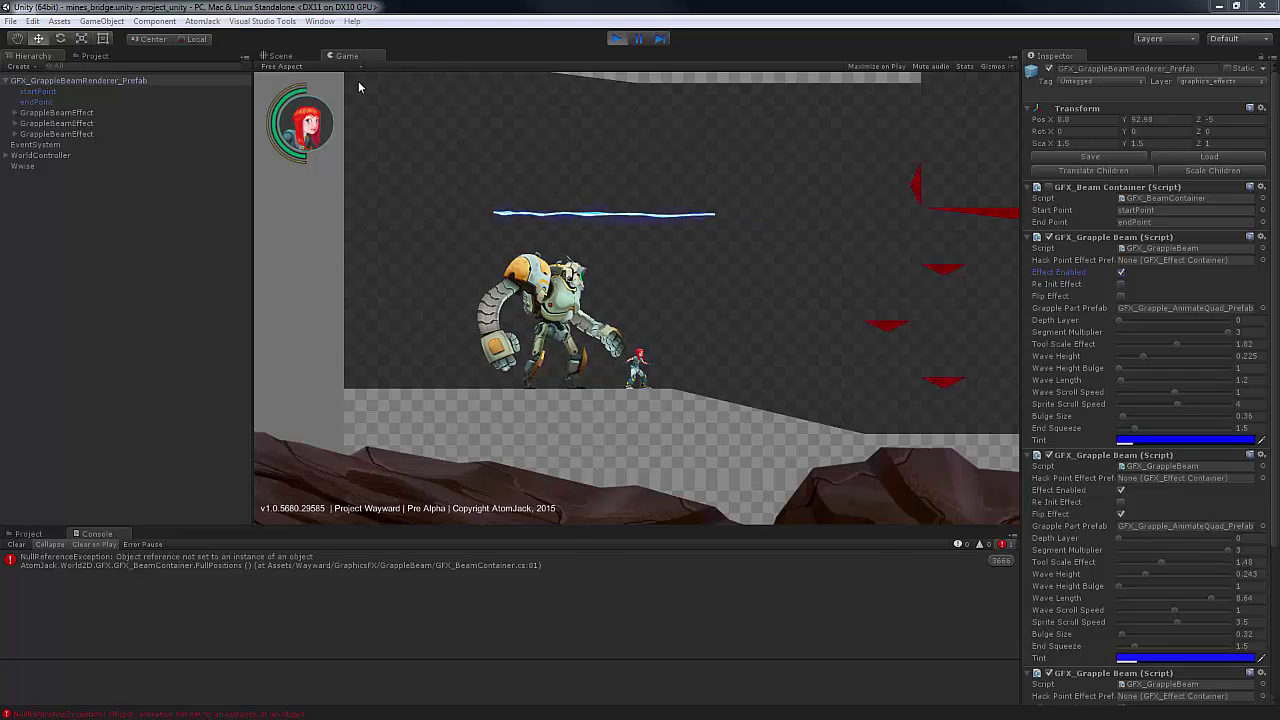
Step: In the Scene view, move startPoint far left to about (-3.04, 1.85) and endPoint to (2.21, 1.826)
left_click(280, 56)
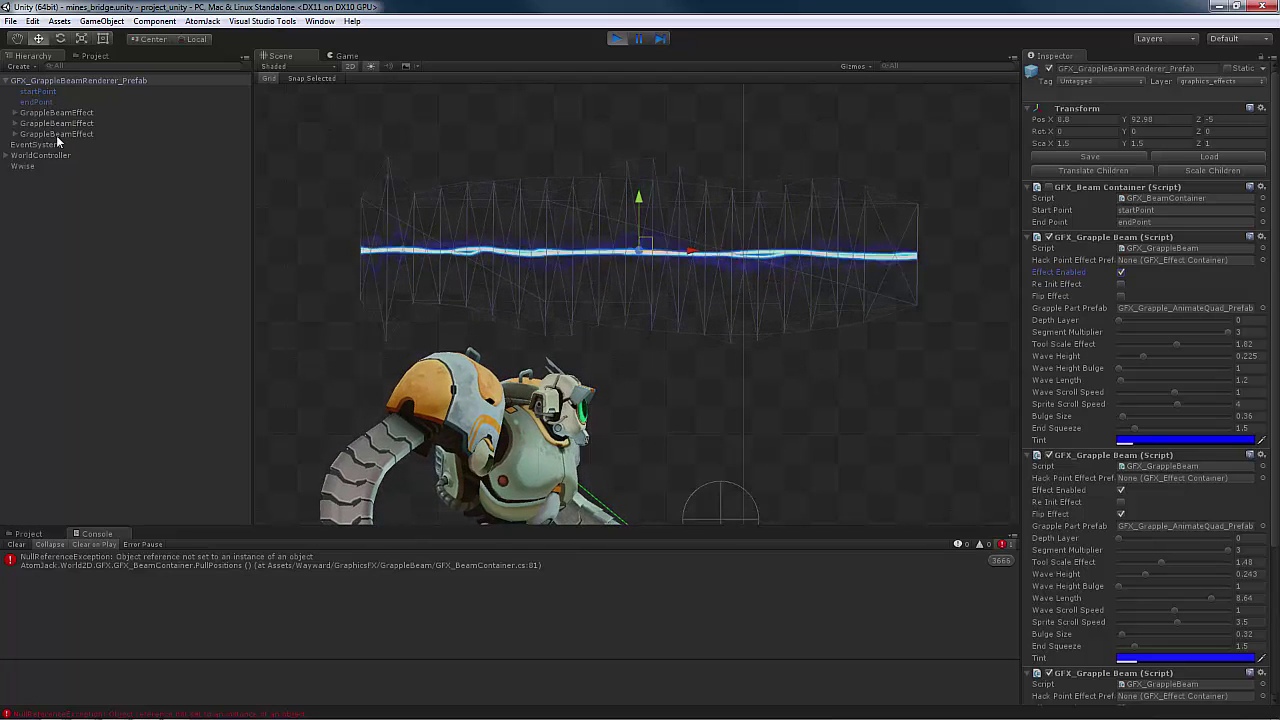
left_click(38, 91)
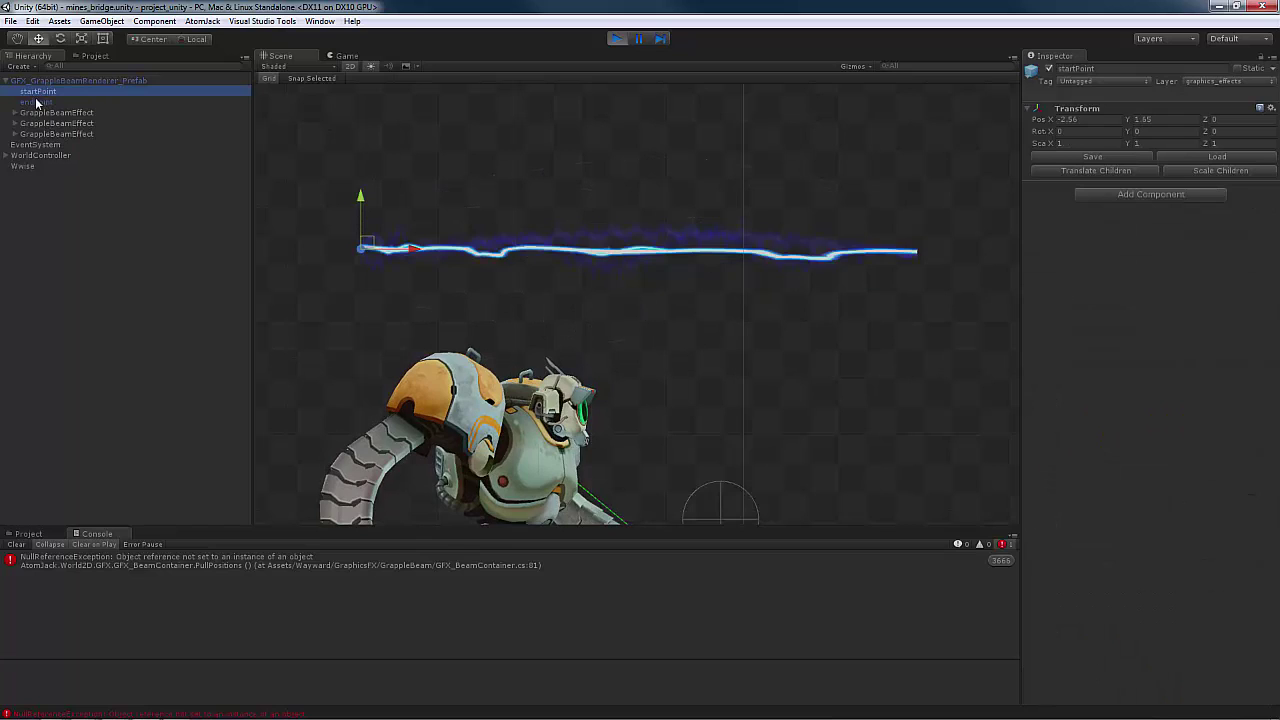
left_click_drag(367, 245, 617, 334)
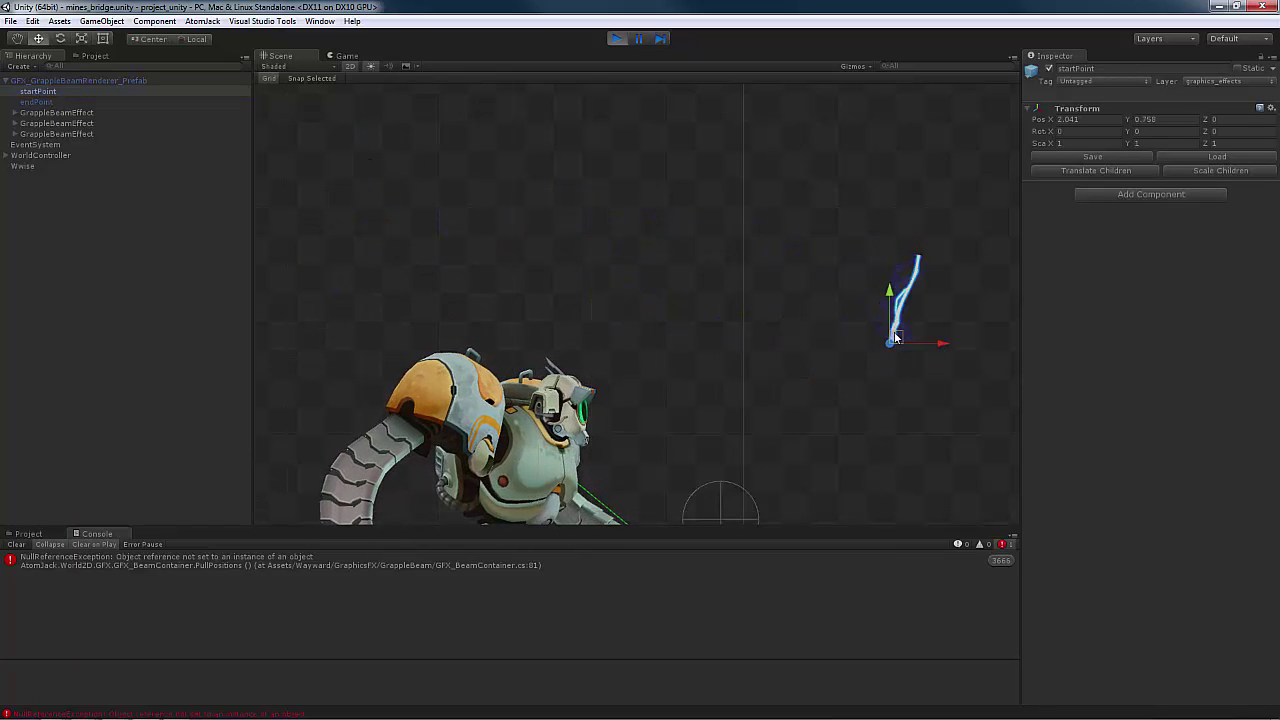
left_click_drag(520, 249, 288, 216)
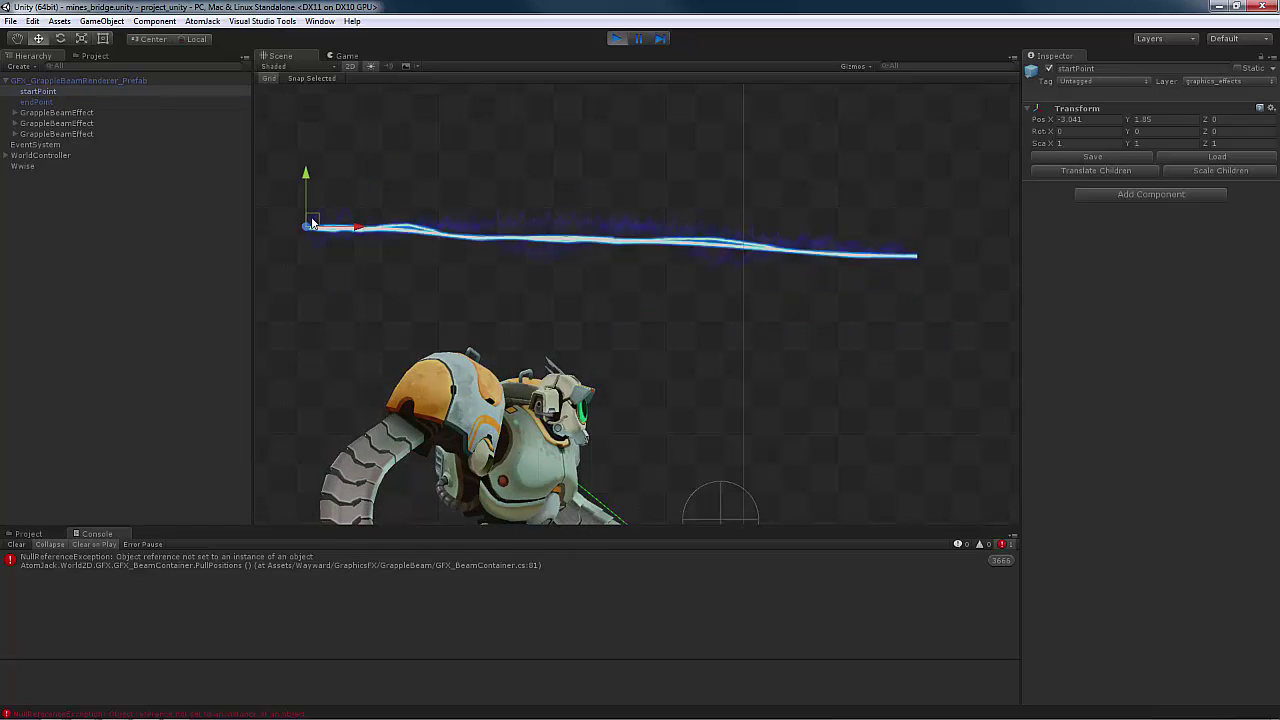
left_click(40, 102)
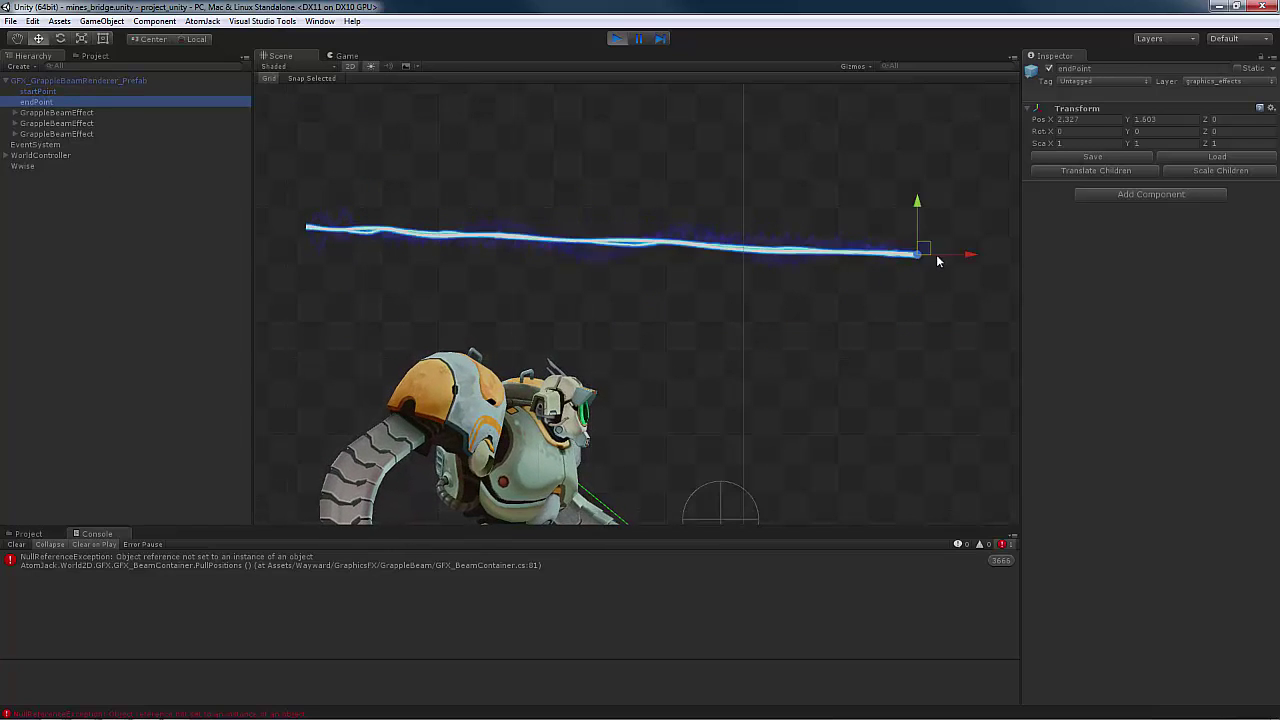
left_click_drag(918, 255, 903, 229)
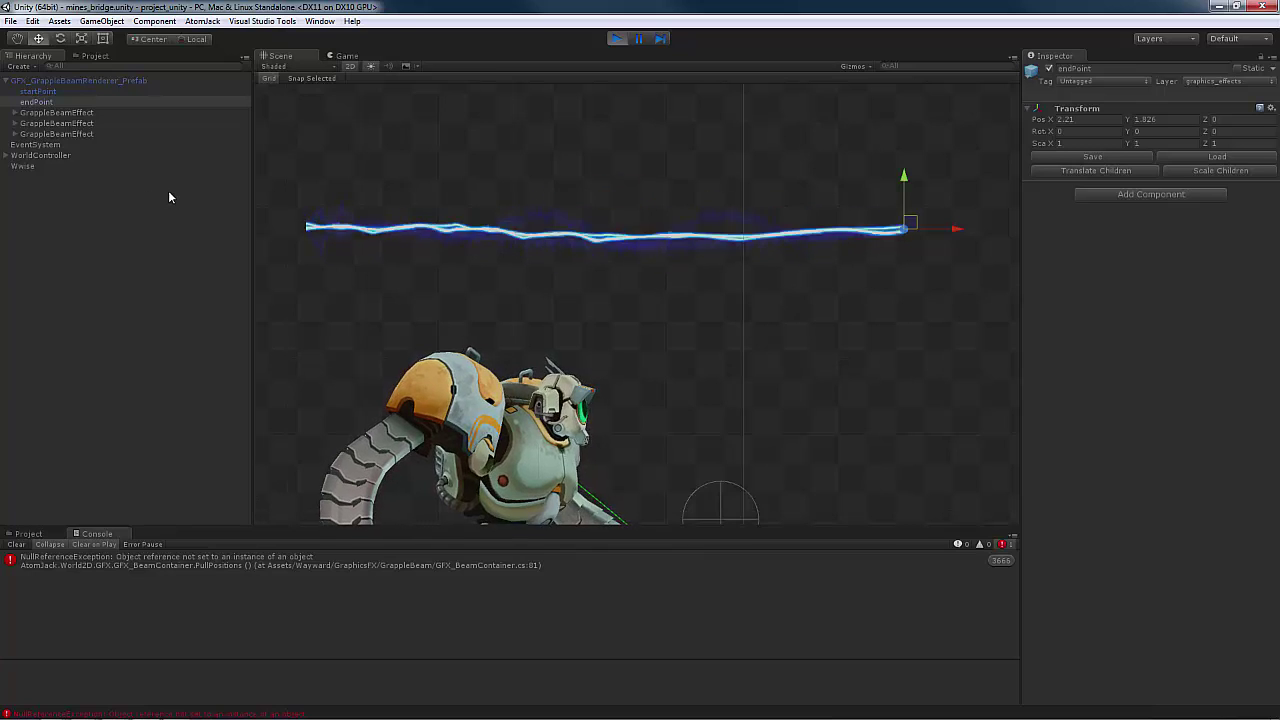
Step: Raise the first Grapple Beam's blue Tint alpha to 255, then briefly check the second Tint
left_click(61, 82)
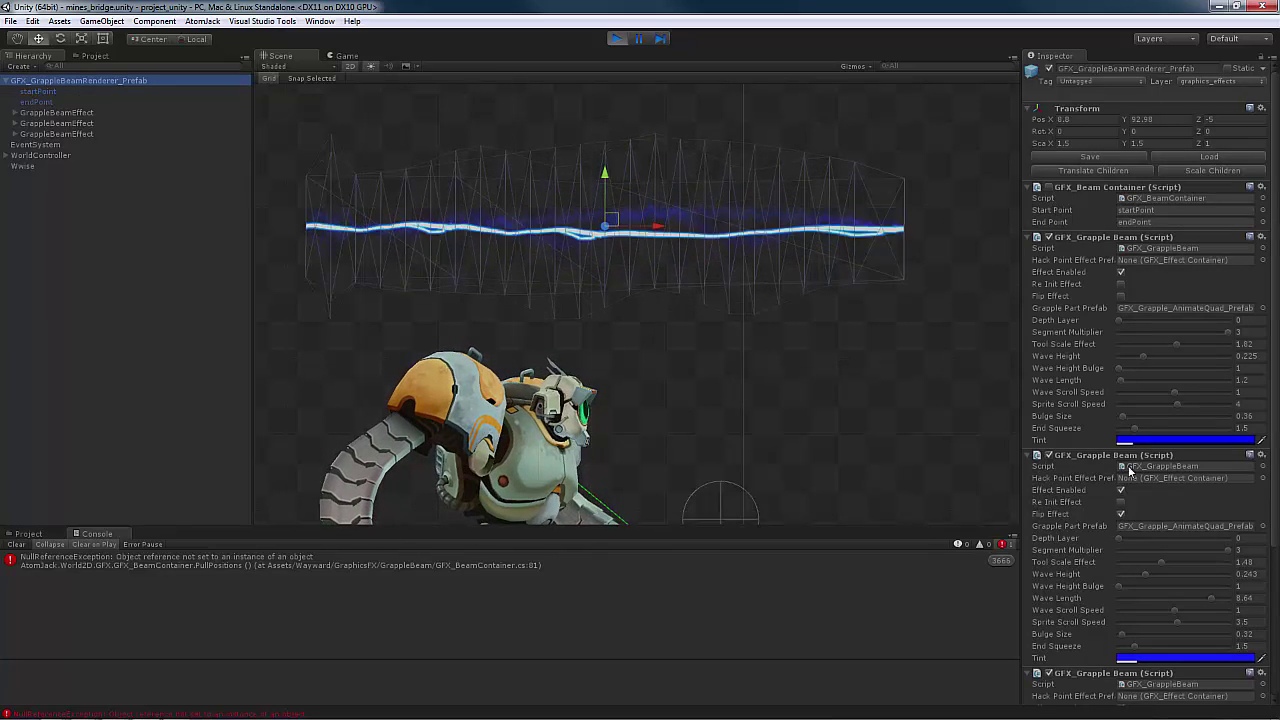
scroll(1200, 410, "down", 5)
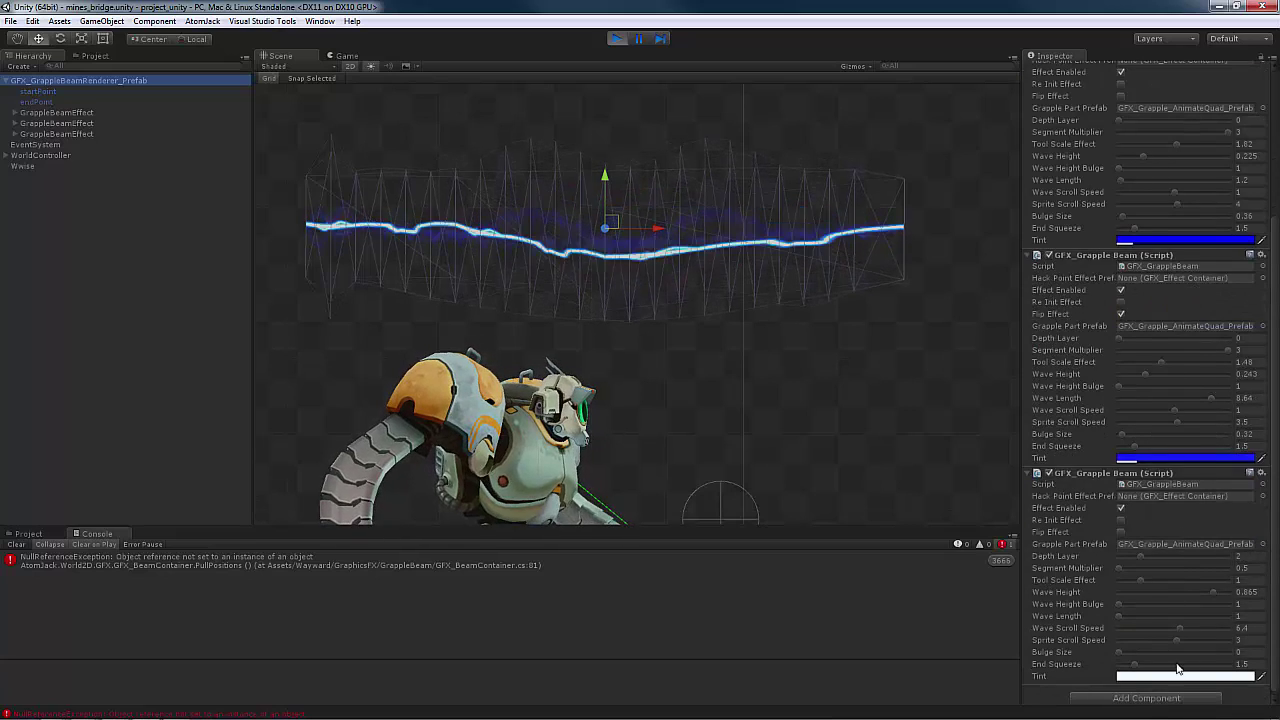
left_click(1150, 240)
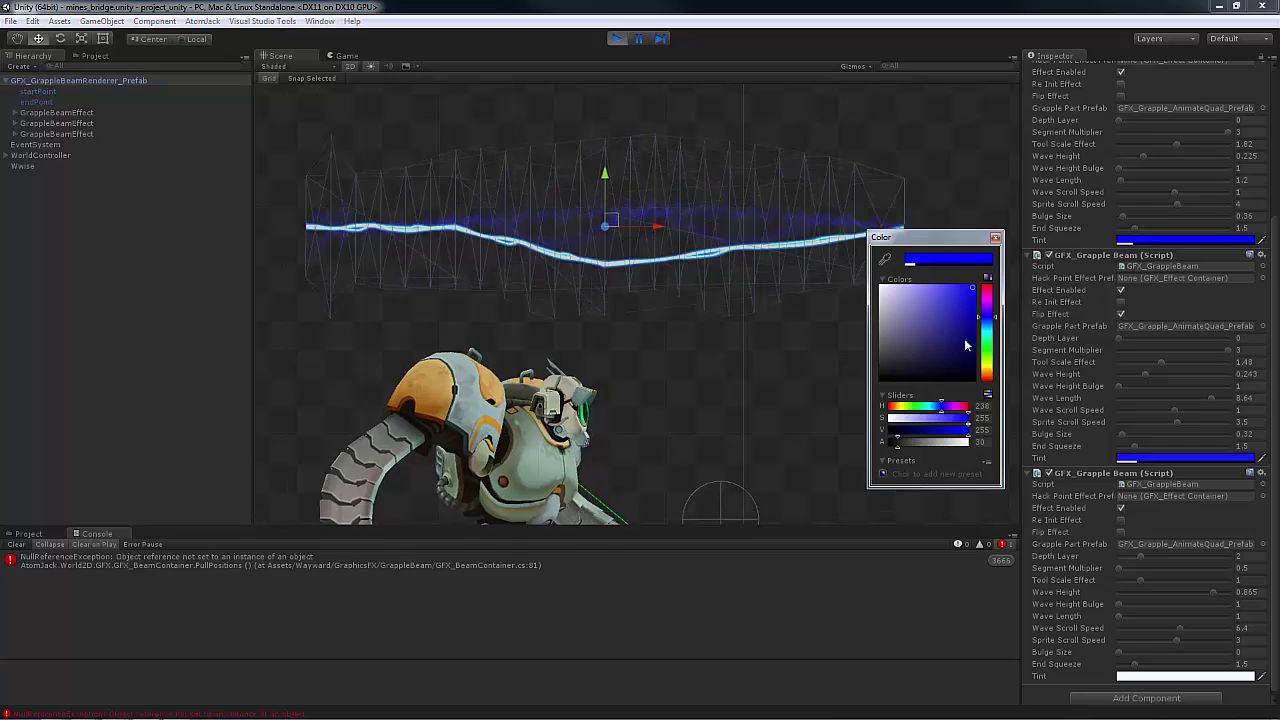
left_click_drag(896, 441, 975, 441)
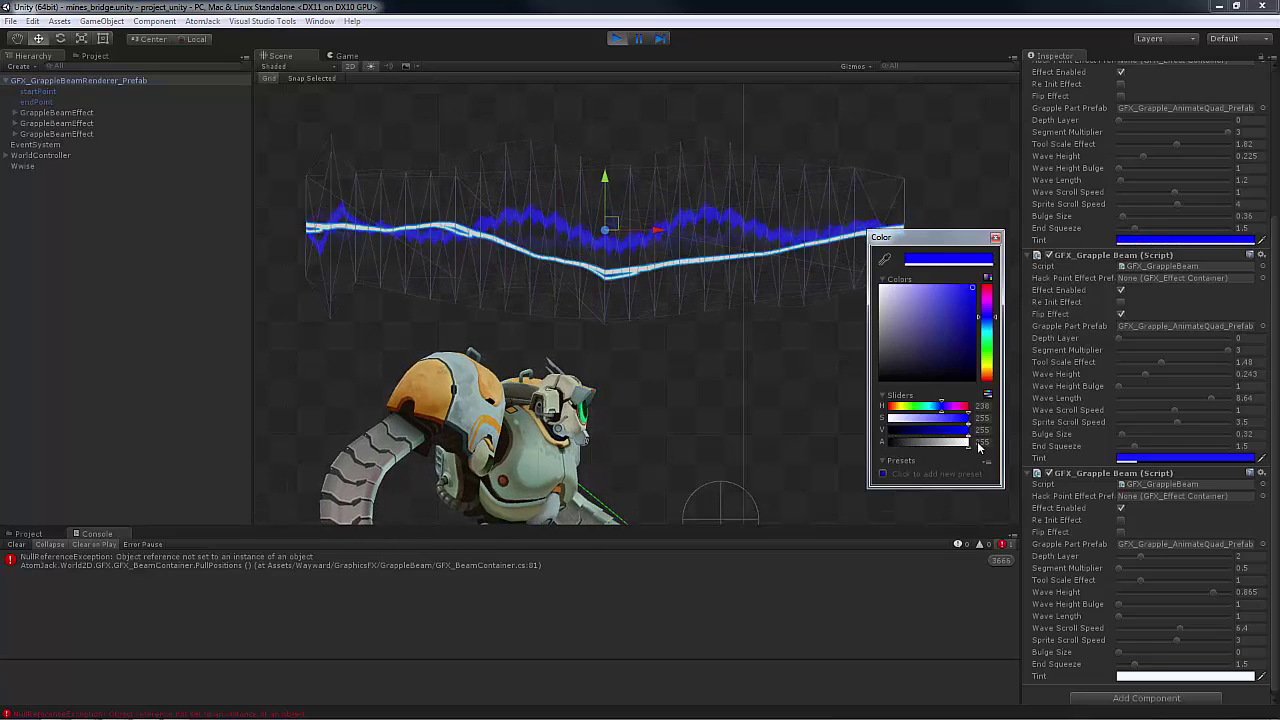
left_click(1153, 458)
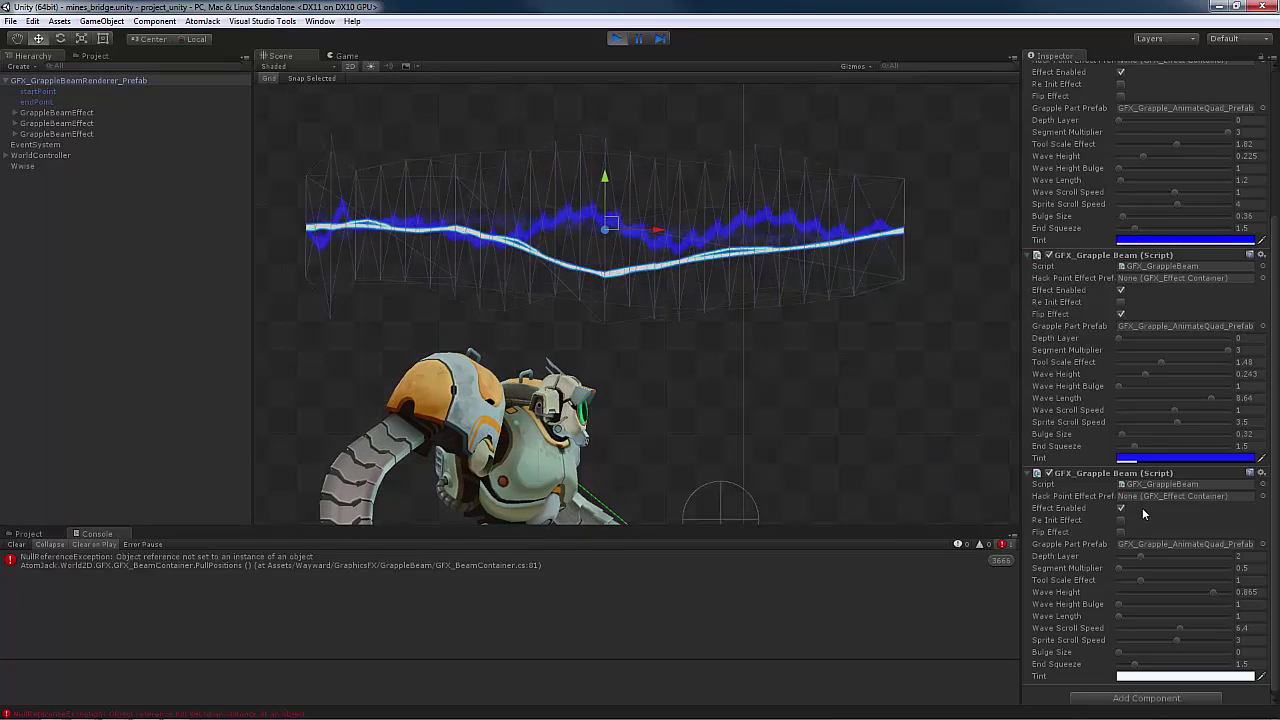
left_click(1153, 458)
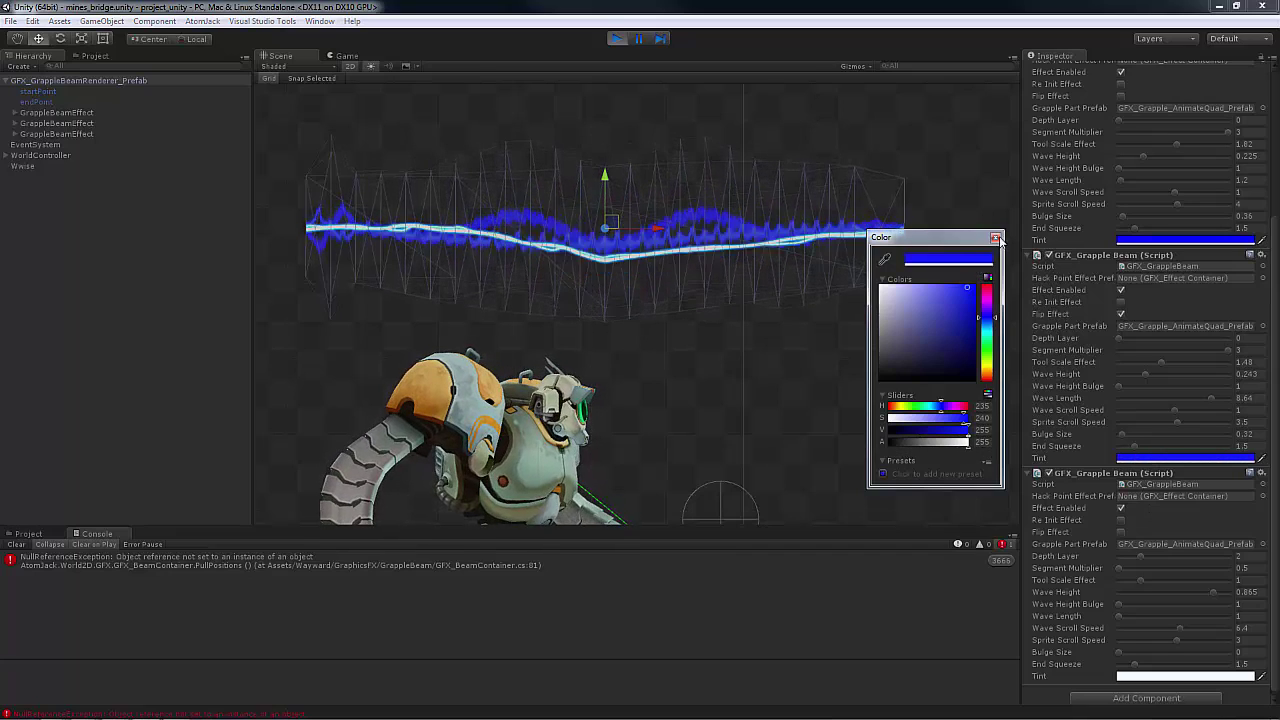
left_click(960, 235)
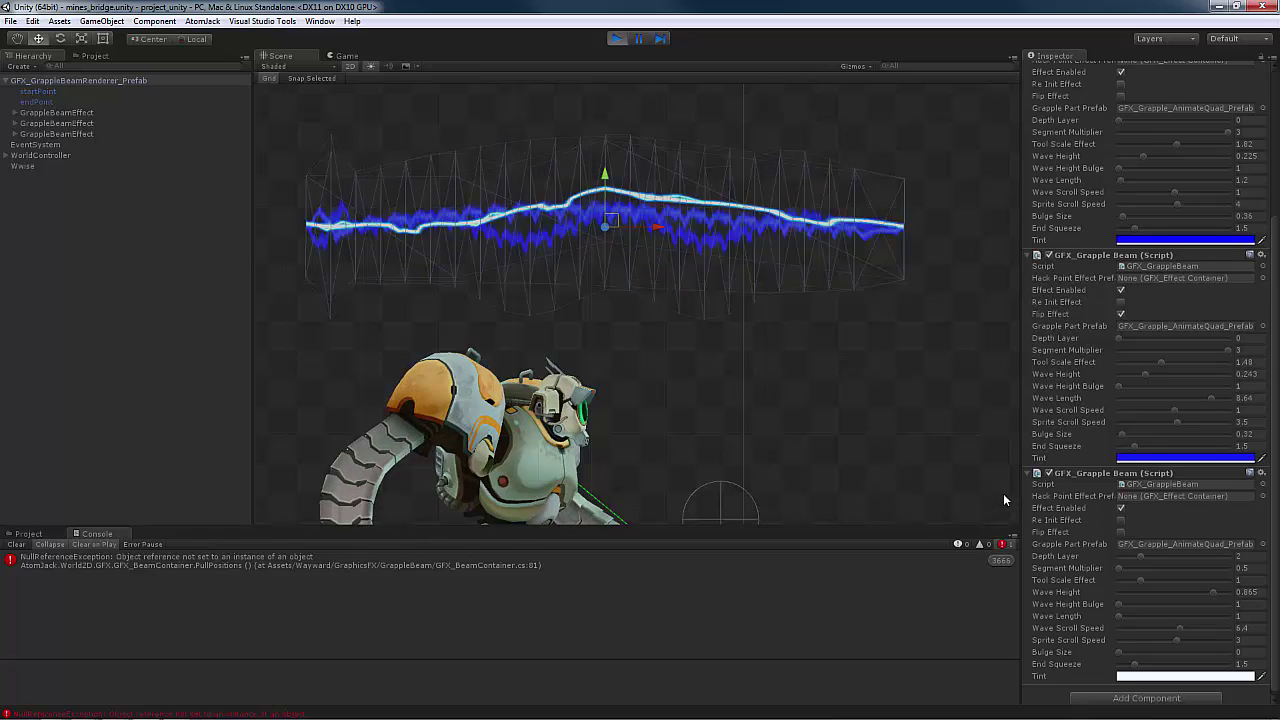
Step: Uncheck Effect Enabled on the first two GFX_Grapple Beam components and collapse both
left_click(1120, 290)
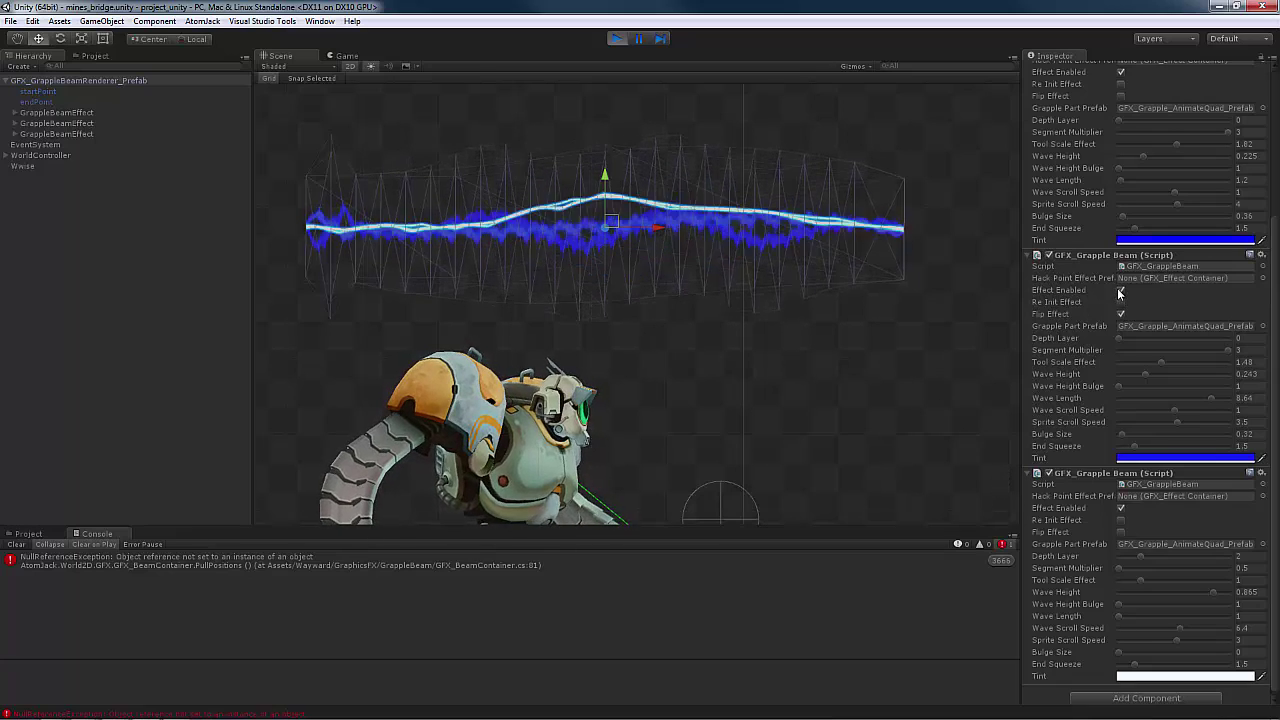
left_click(1121, 73)
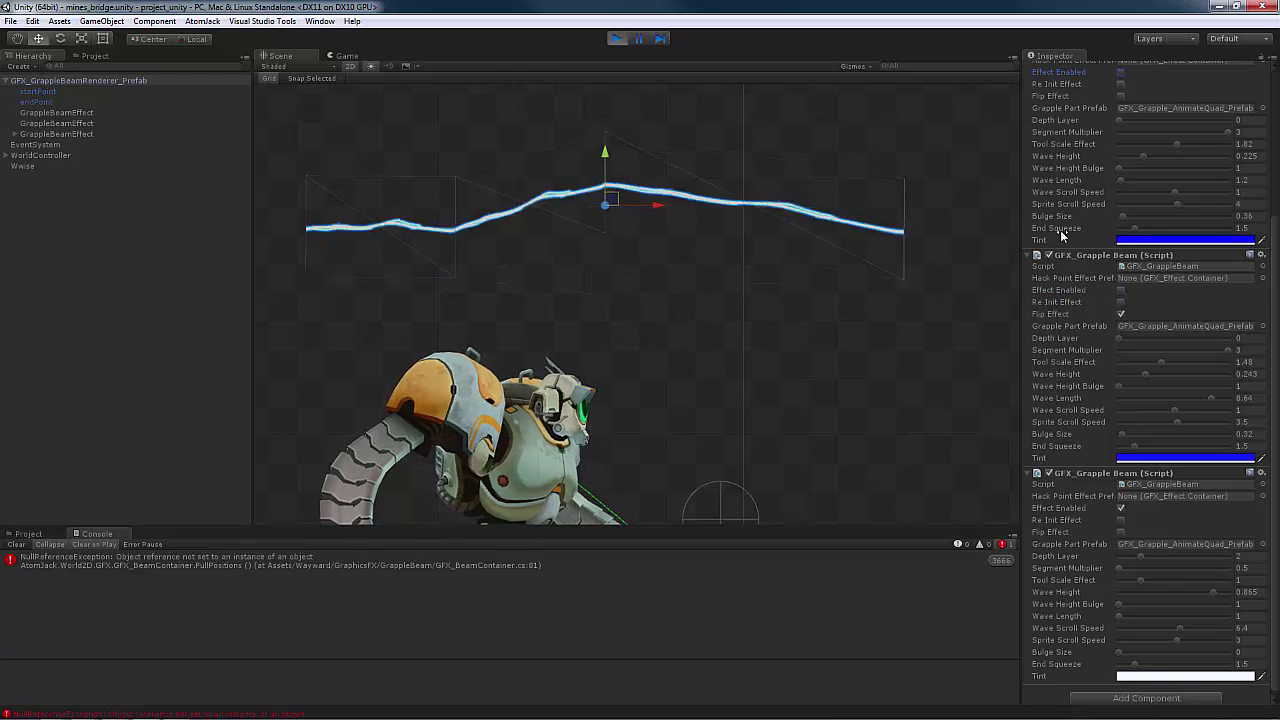
scroll(1055, 165, "up", 3)
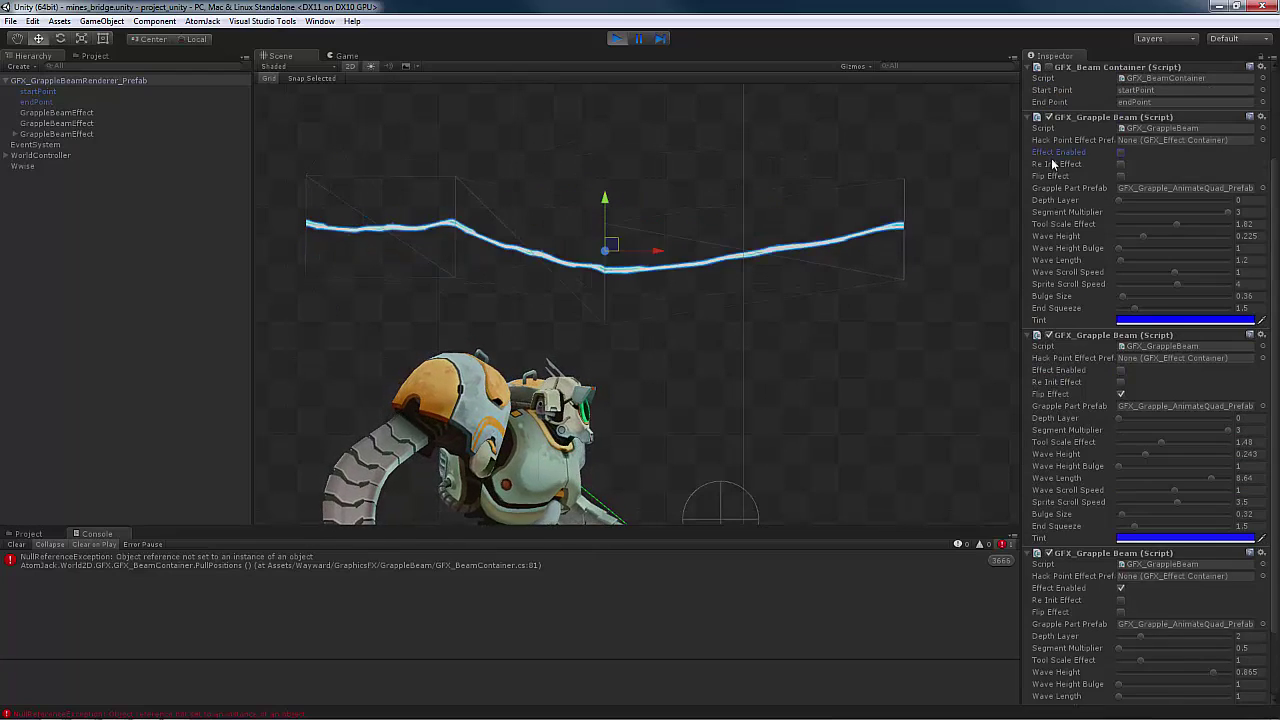
left_click(1031, 117)
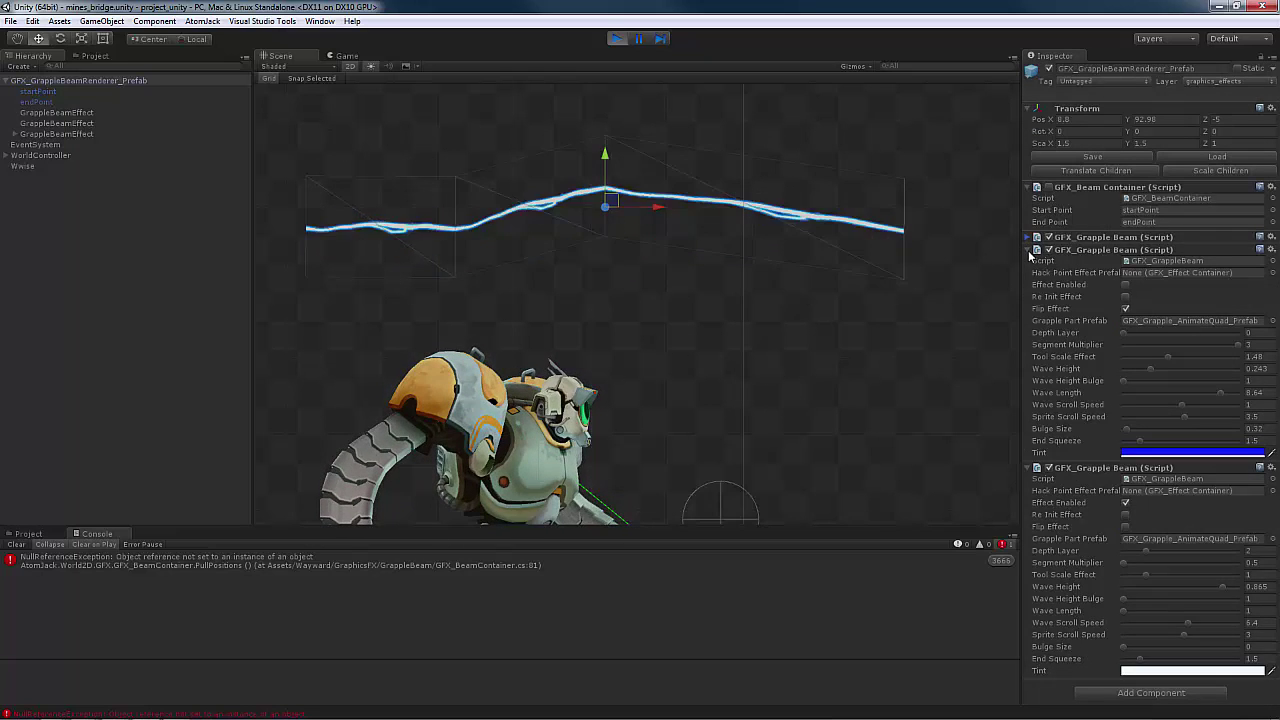
left_click(1030, 249)
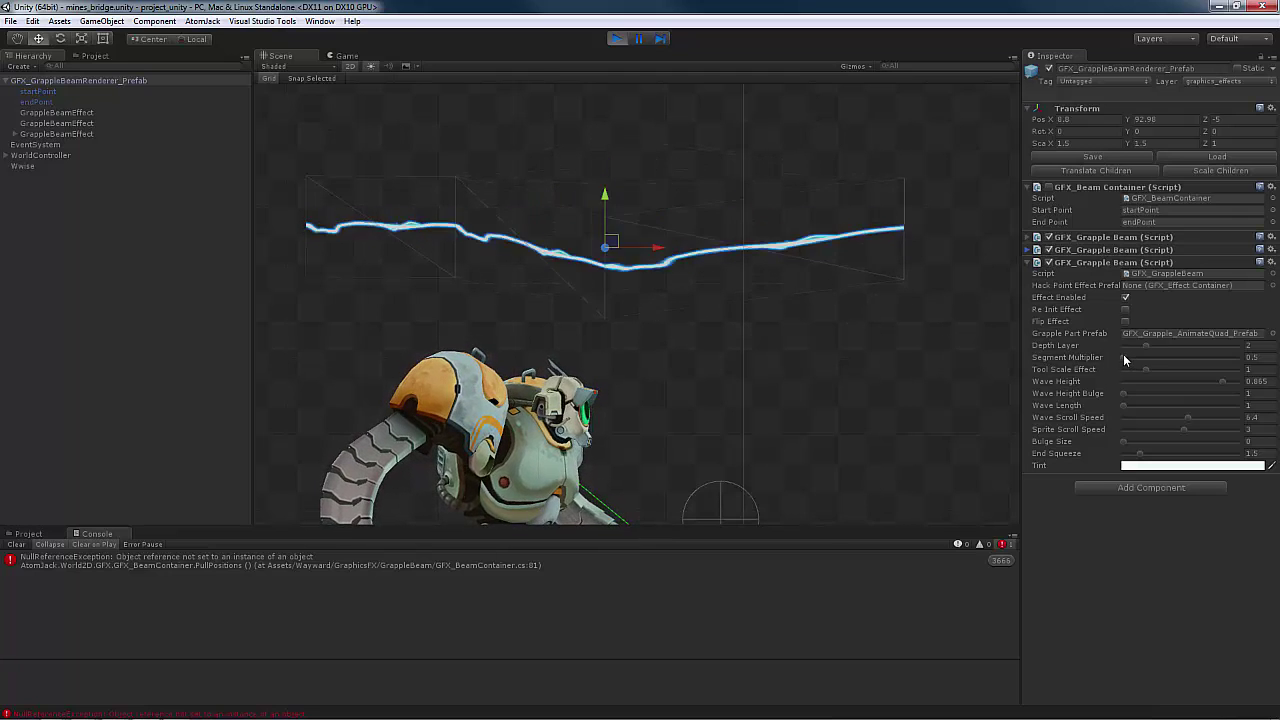
Step: Lower the third beam's Segment Multiplier to 1.41 and Tool Scale Effect to 0.71
left_click_drag(1123, 357, 1217, 364)
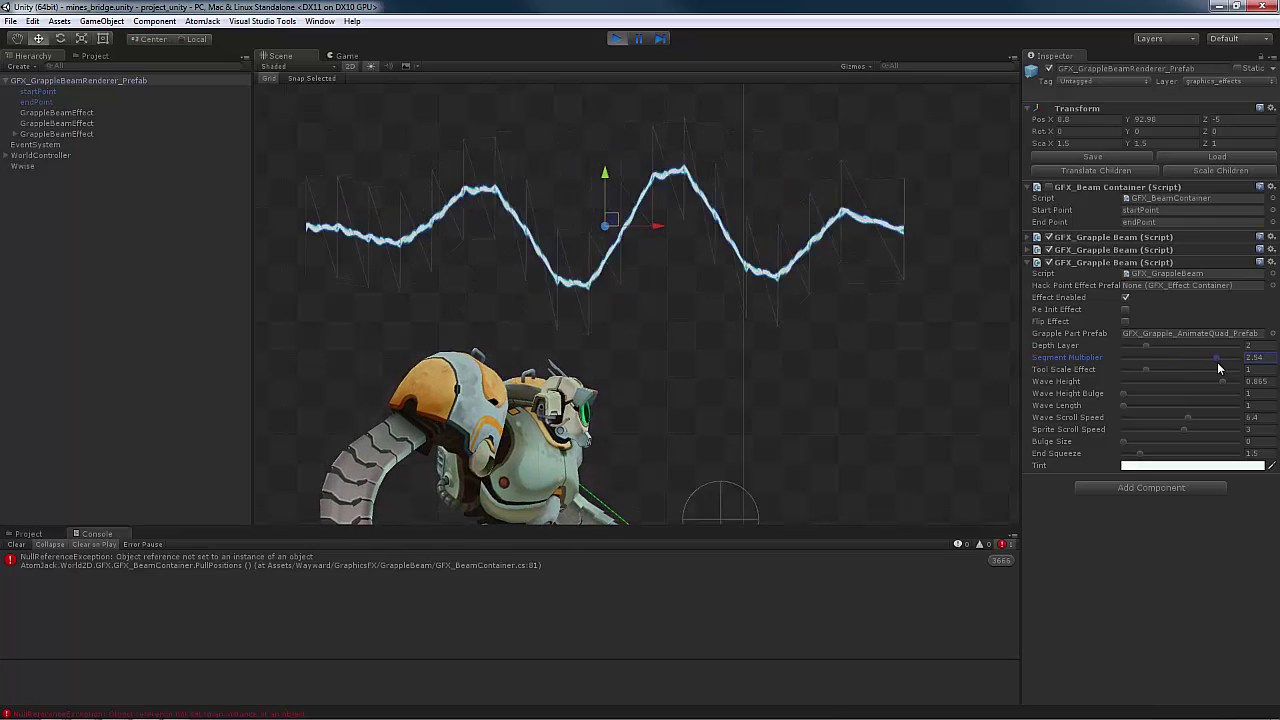
left_click_drag(1217, 364, 1155, 369)
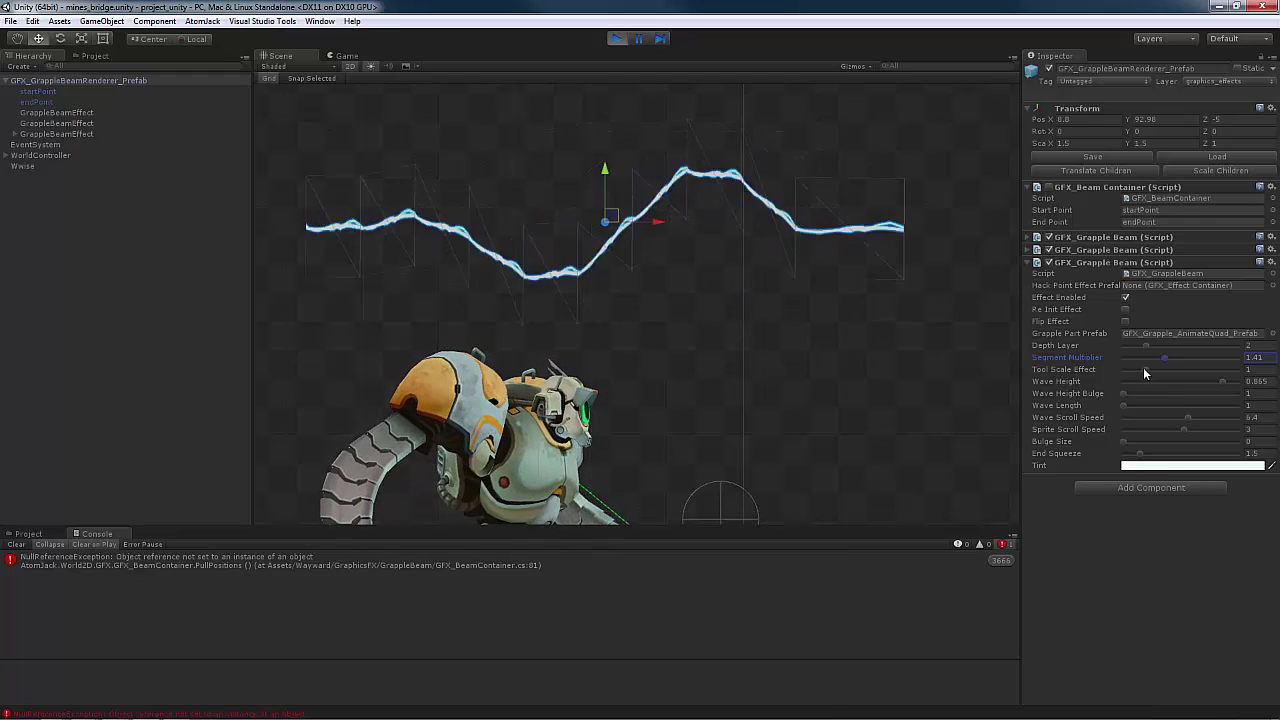
left_click_drag(1144, 372, 1090, 374)
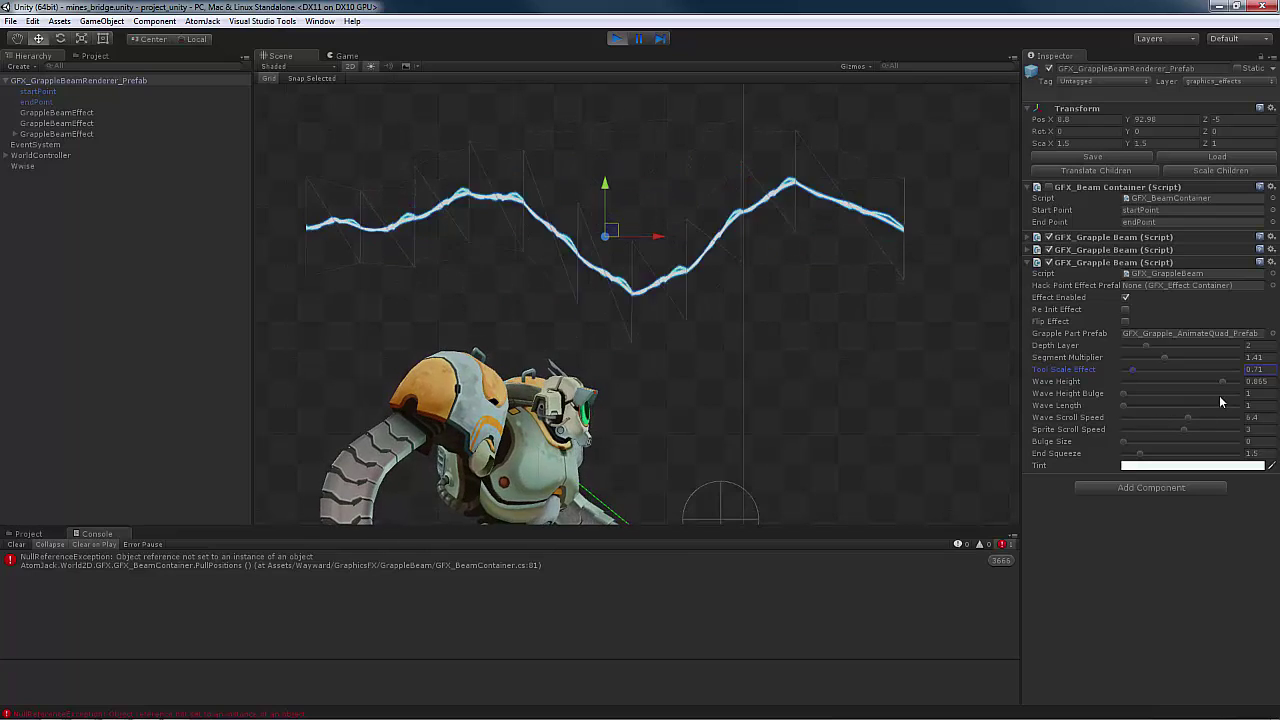
Step: Lower the third beam's Wave Height, set Wave Height Bulge to 1.42 and Wave Scroll Speed near -0.5
left_click_drag(1216, 380, 1188, 382)
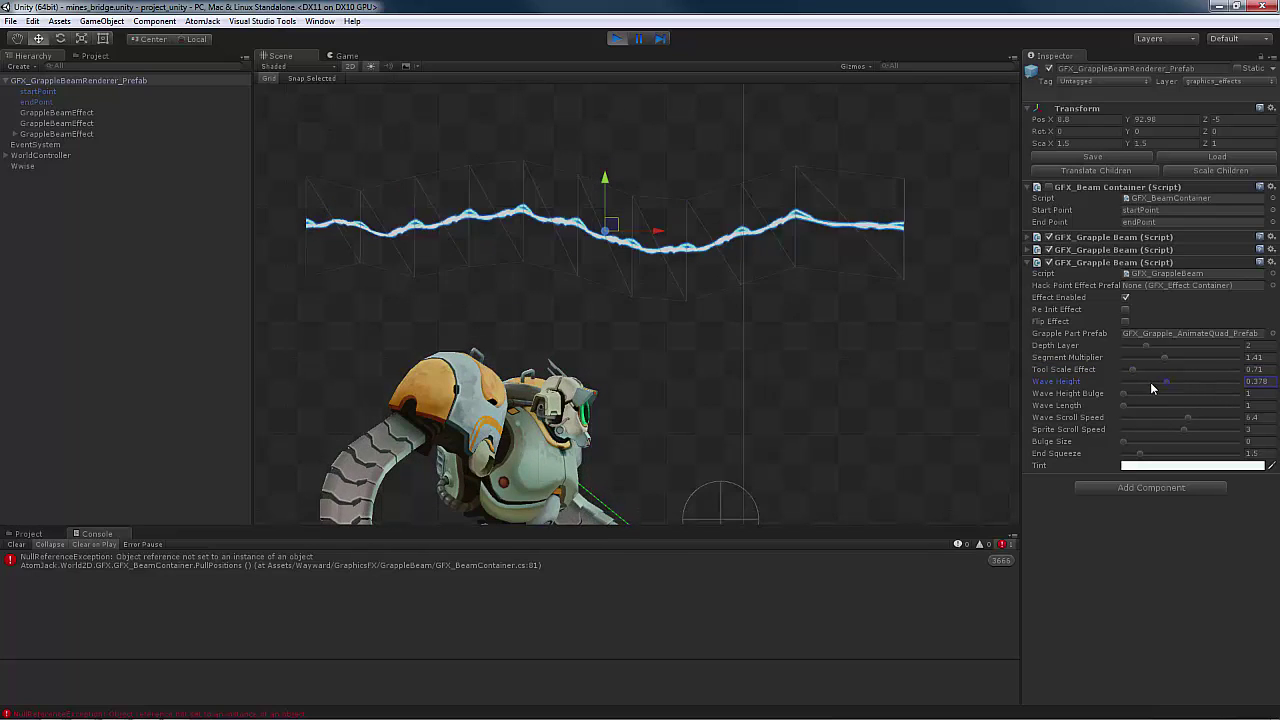
mouse_move(1150, 382)
left_mouse_down()
mouse_move(1136, 384)
mouse_move(1228, 385)
mouse_move(1158, 382)
left_mouse_up()
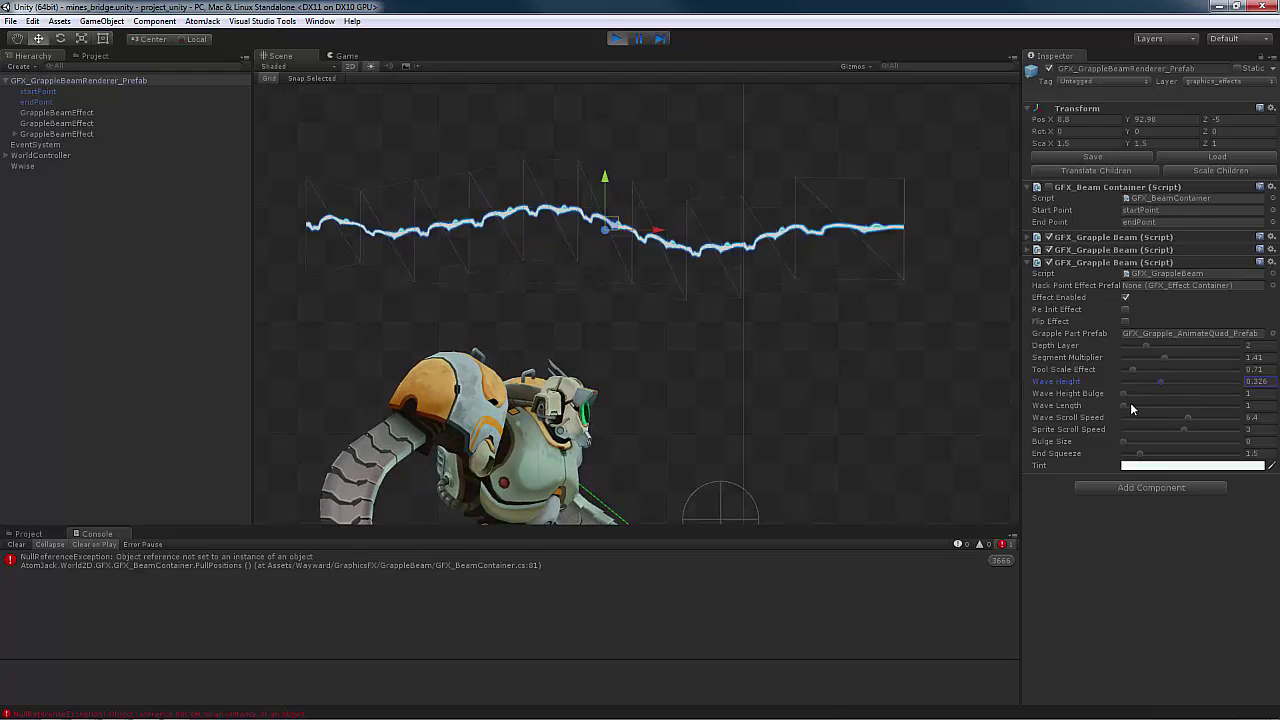
left_click_drag(1124, 394, 1183, 395)
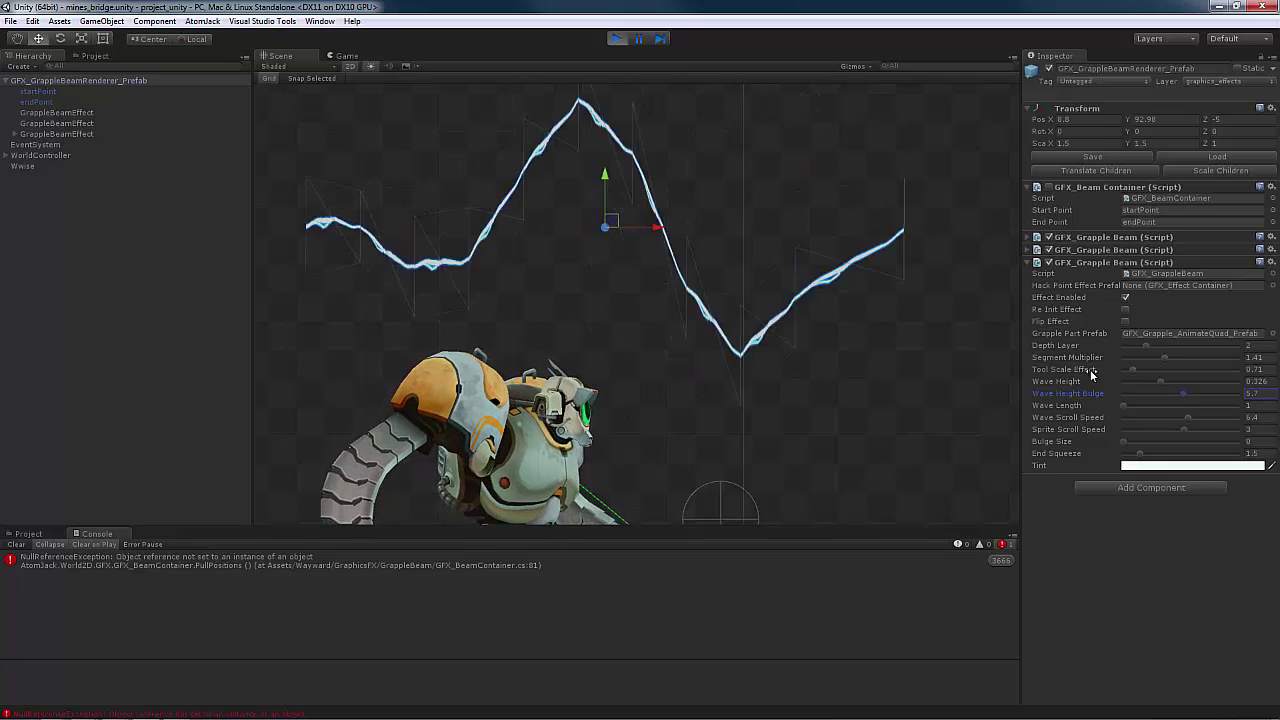
left_click_drag(1180, 393, 1109, 410)
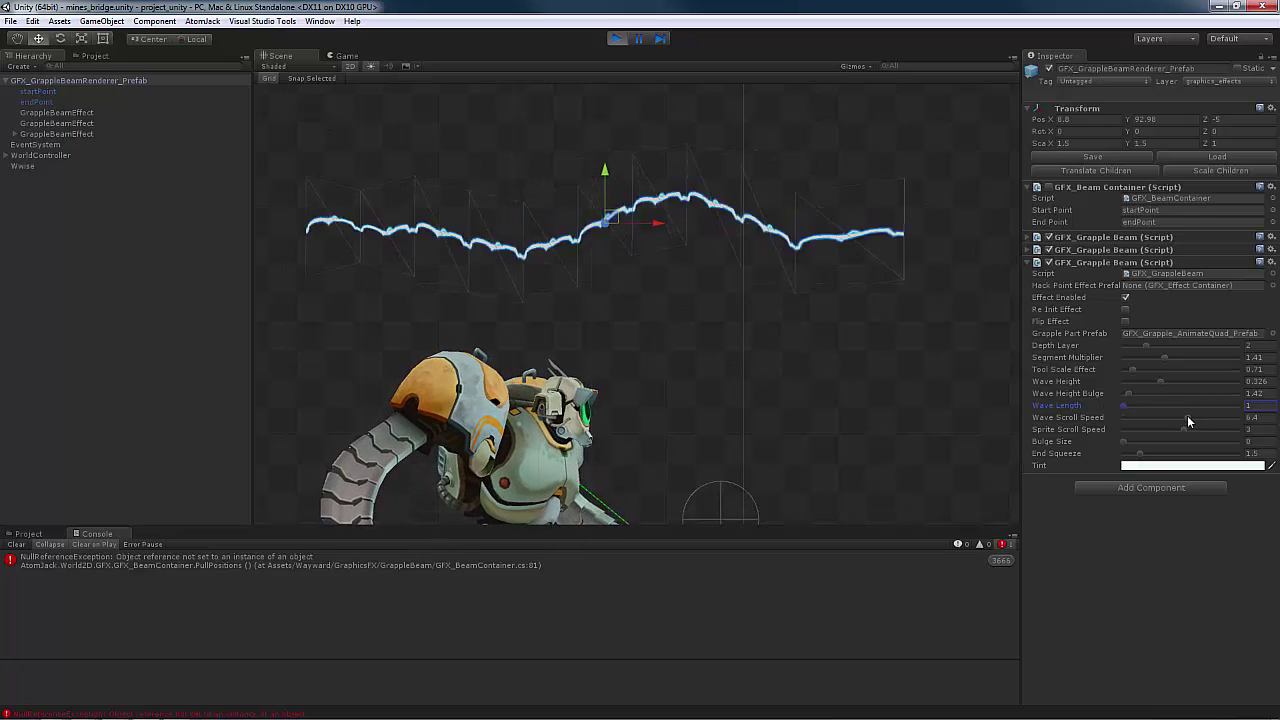
left_click_drag(1188, 417, 1164, 420)
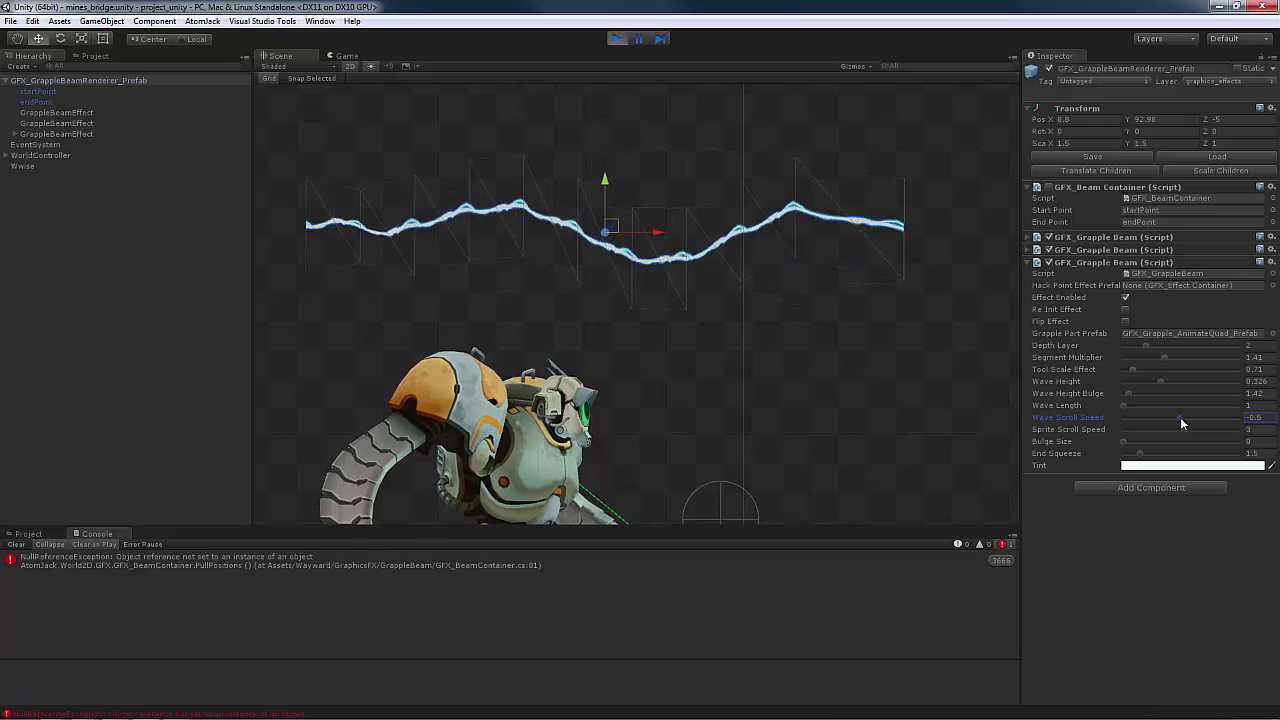
Step: Set Wave Scroll Speed to 3.6, reselect the prefab and expand the third GFX_Grapple Beam
left_click_drag(1180, 417, 1176, 417)
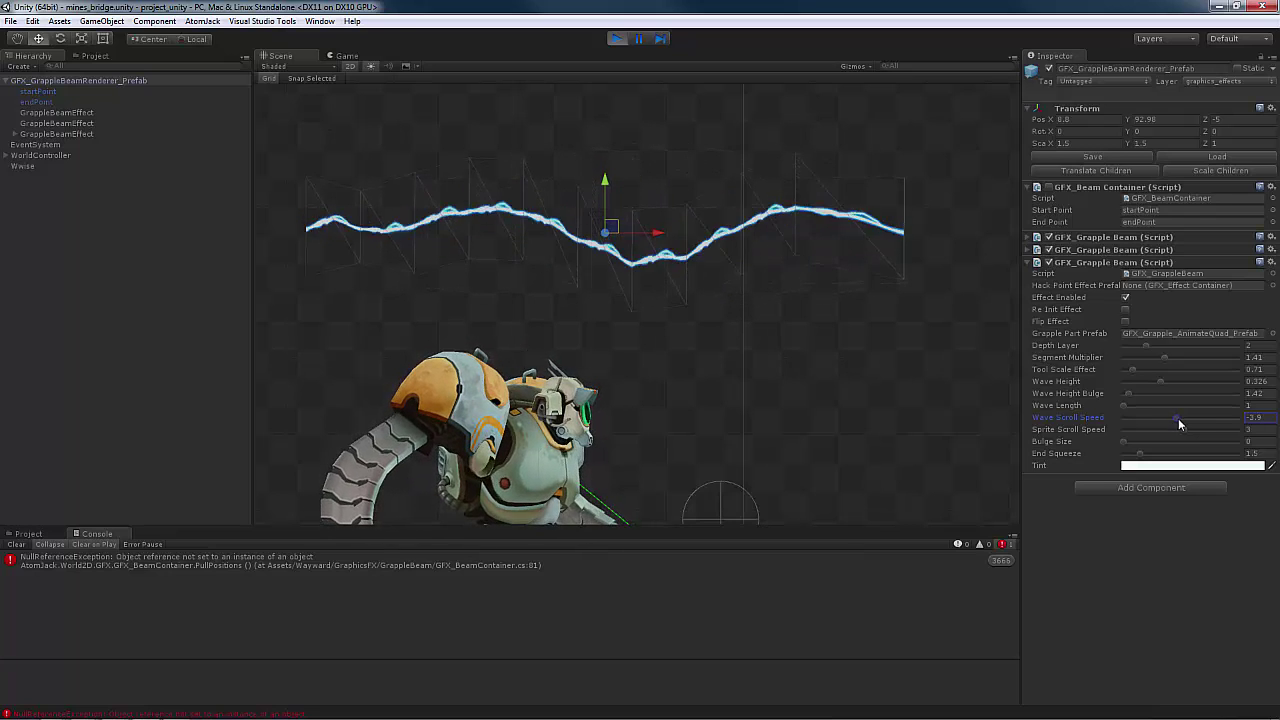
left_click_drag(1175, 417, 1184, 417)
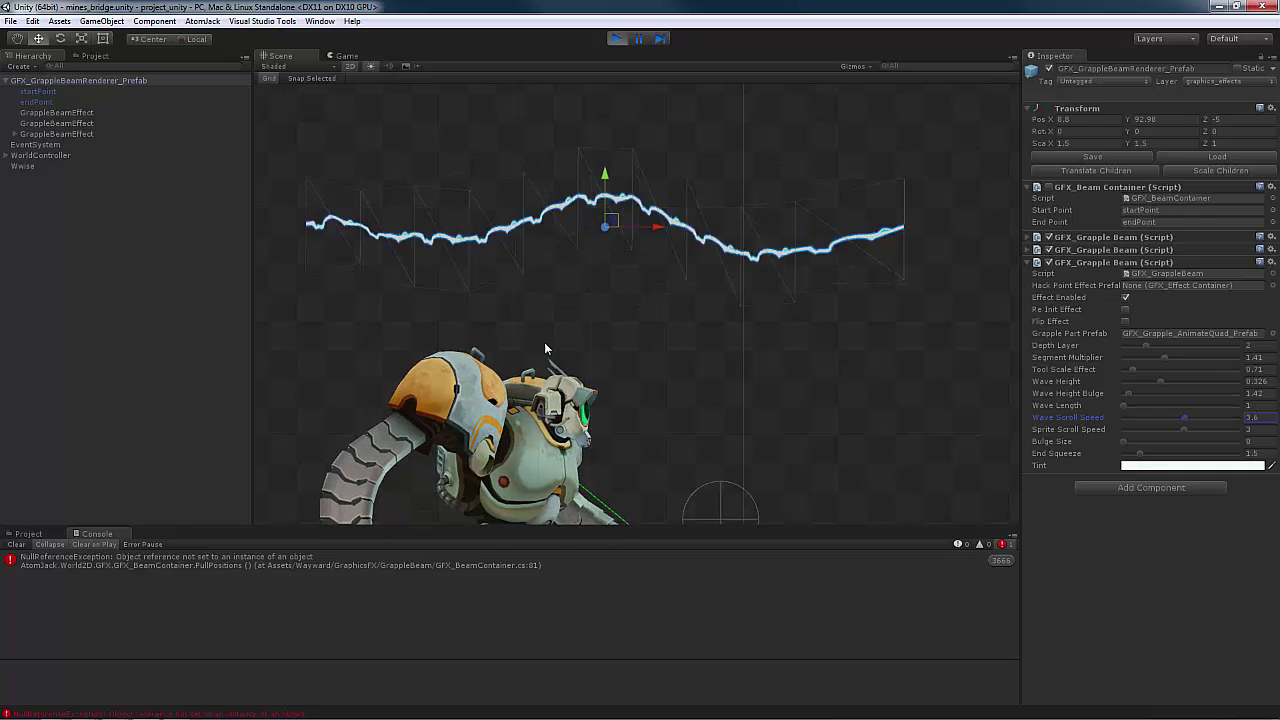
left_click(57, 112)
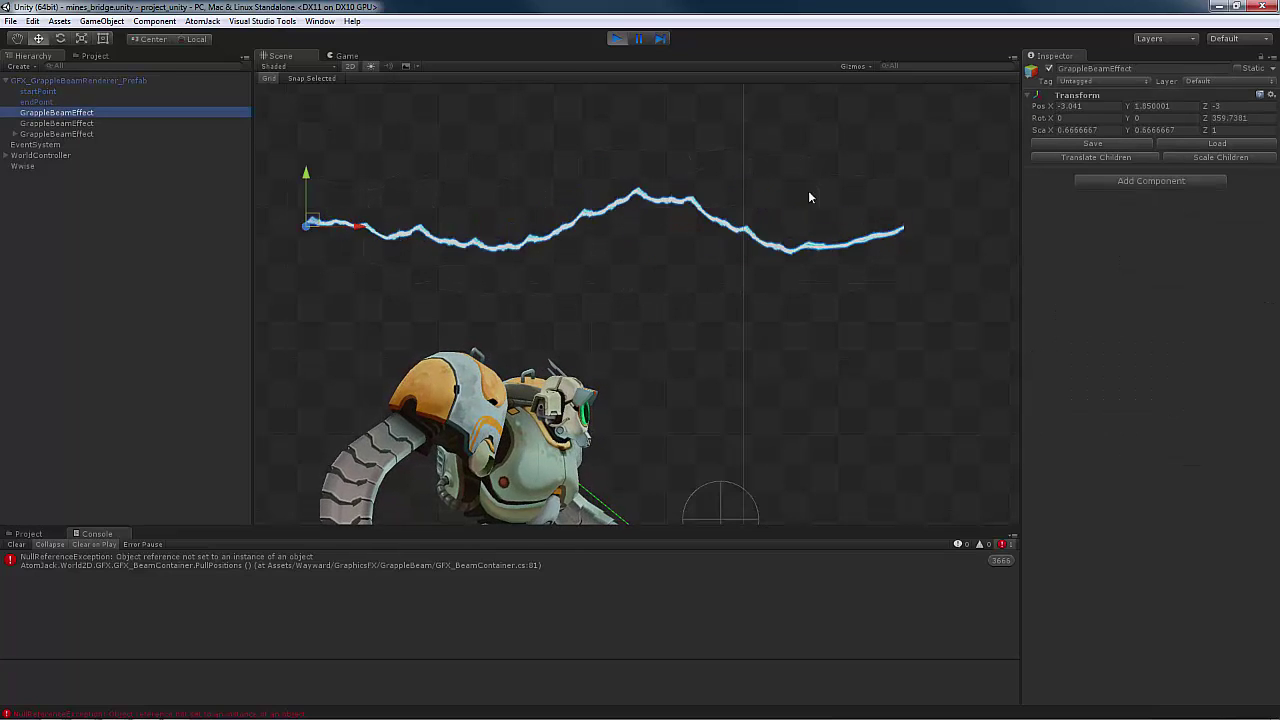
left_click(45, 80)
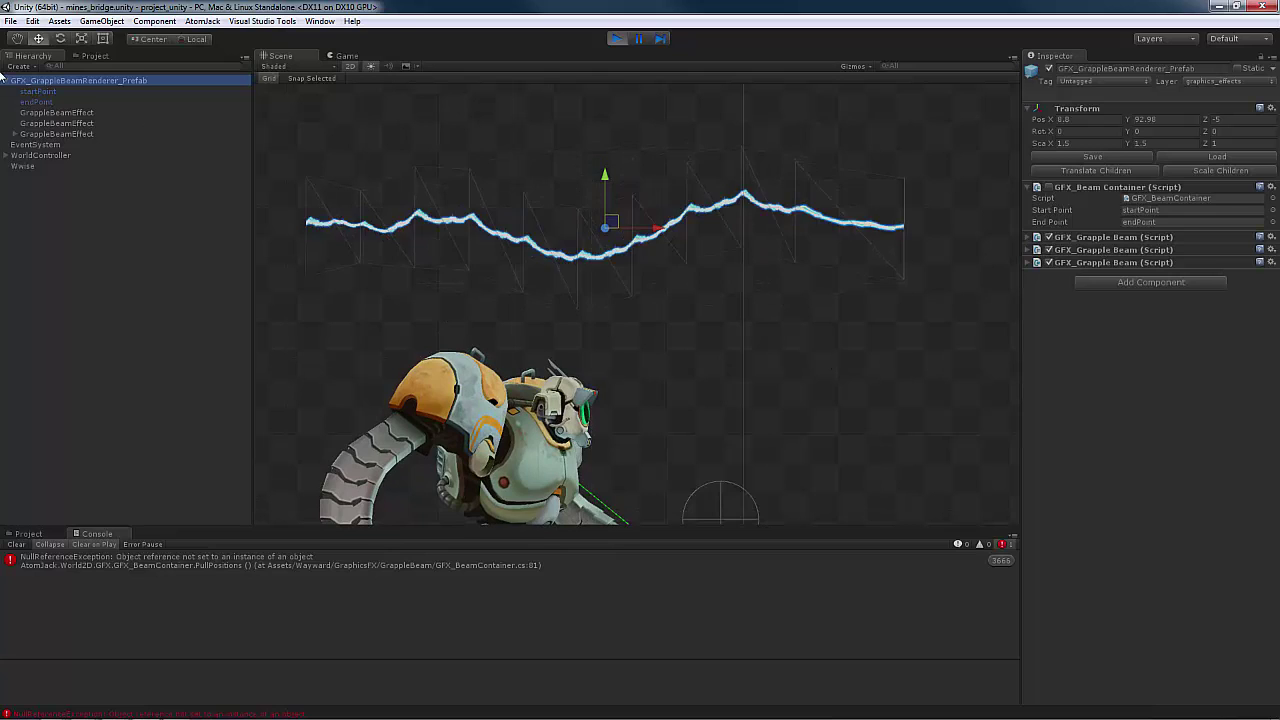
left_click(1037, 263)
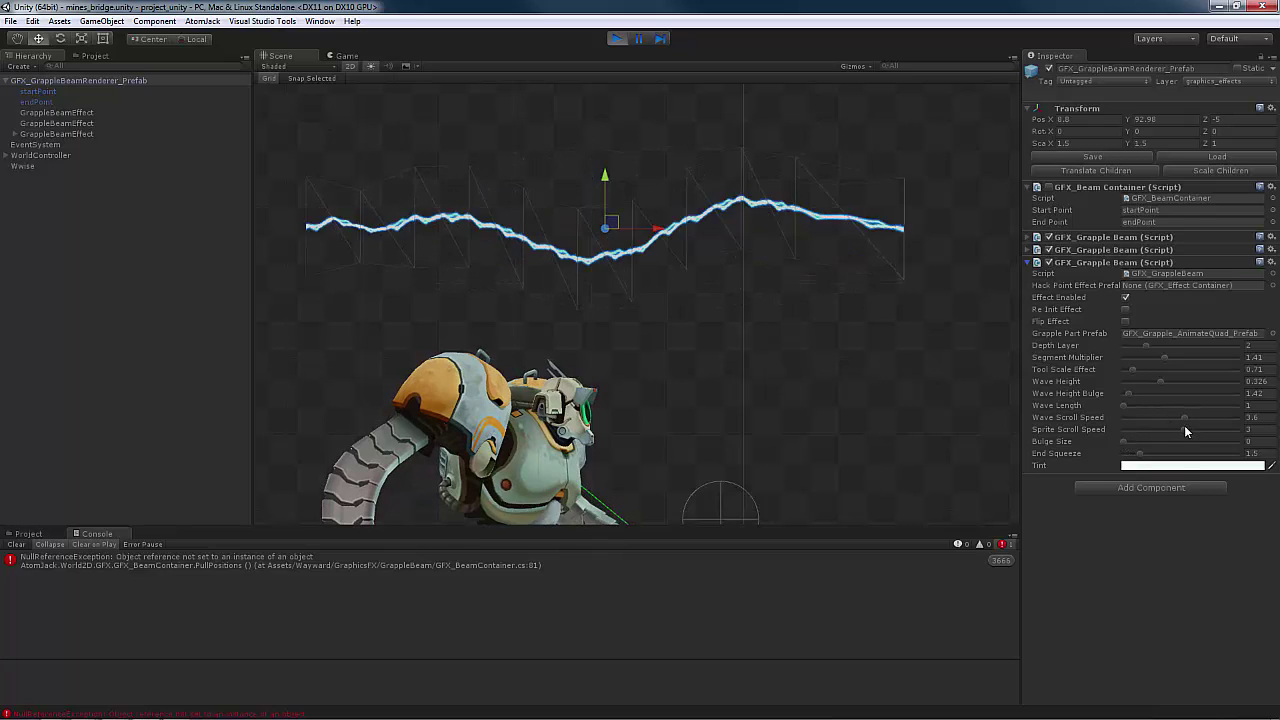
Step: Set the third beam's Wave Scroll Speed to 0 and Sprite Scroll Speed to 2
left_click_drag(1185, 429, 1251, 434)
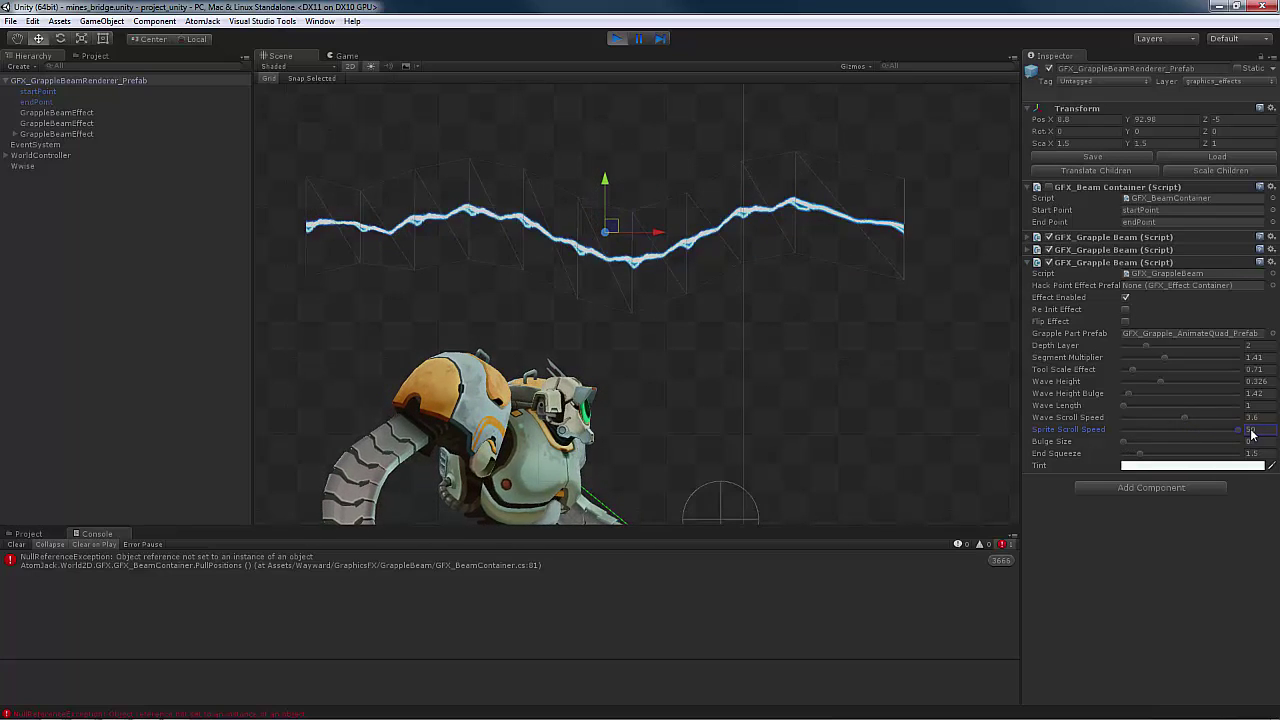
left_click(1252, 418)
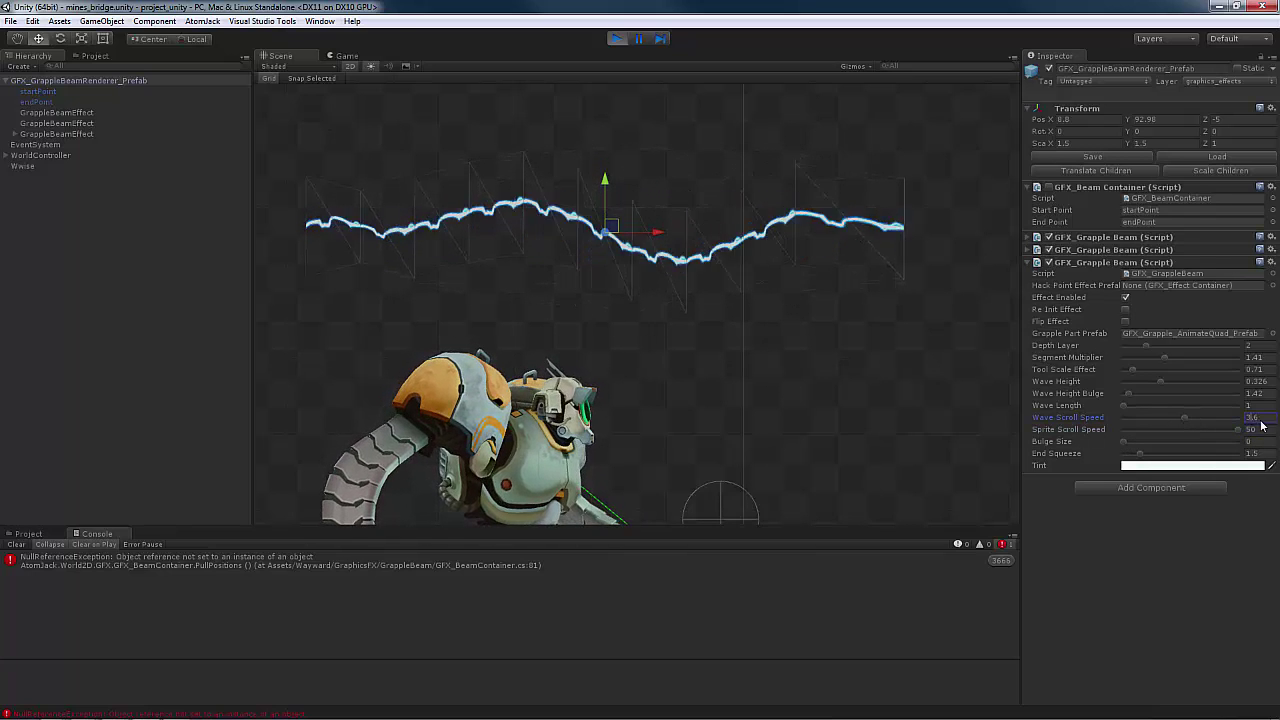
type("38.2")
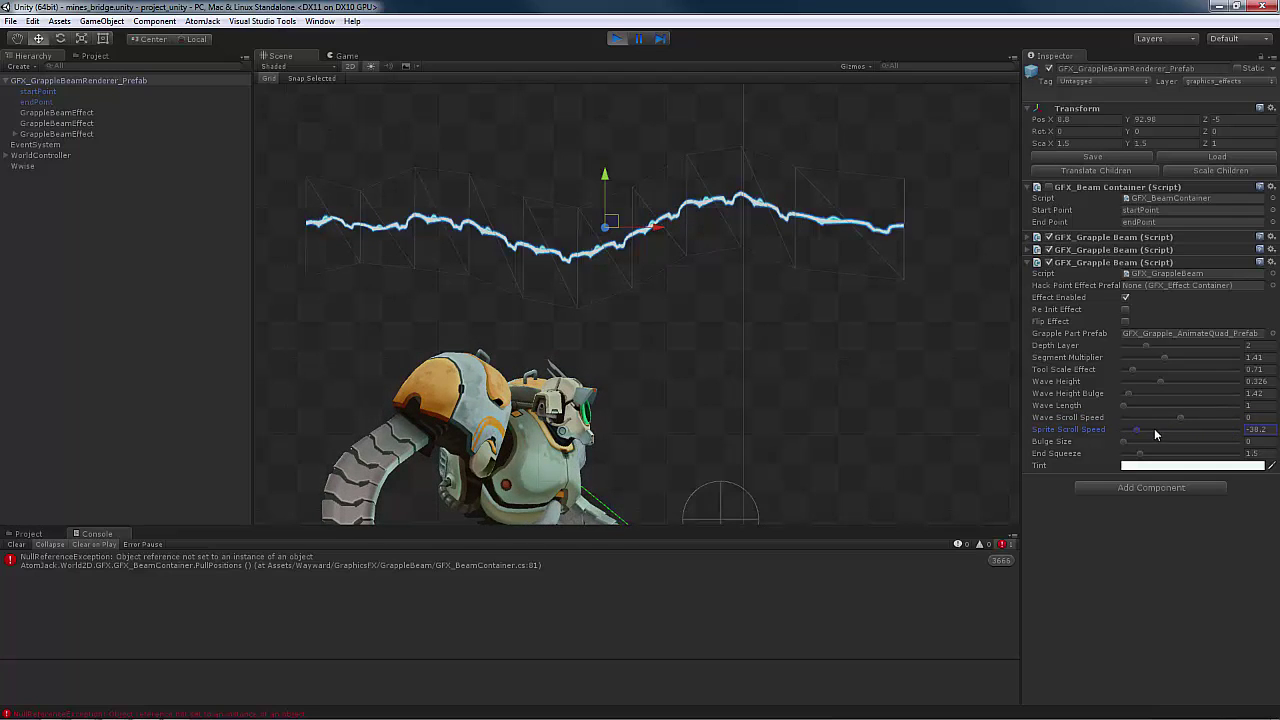
type("-12.1")
key("Return")
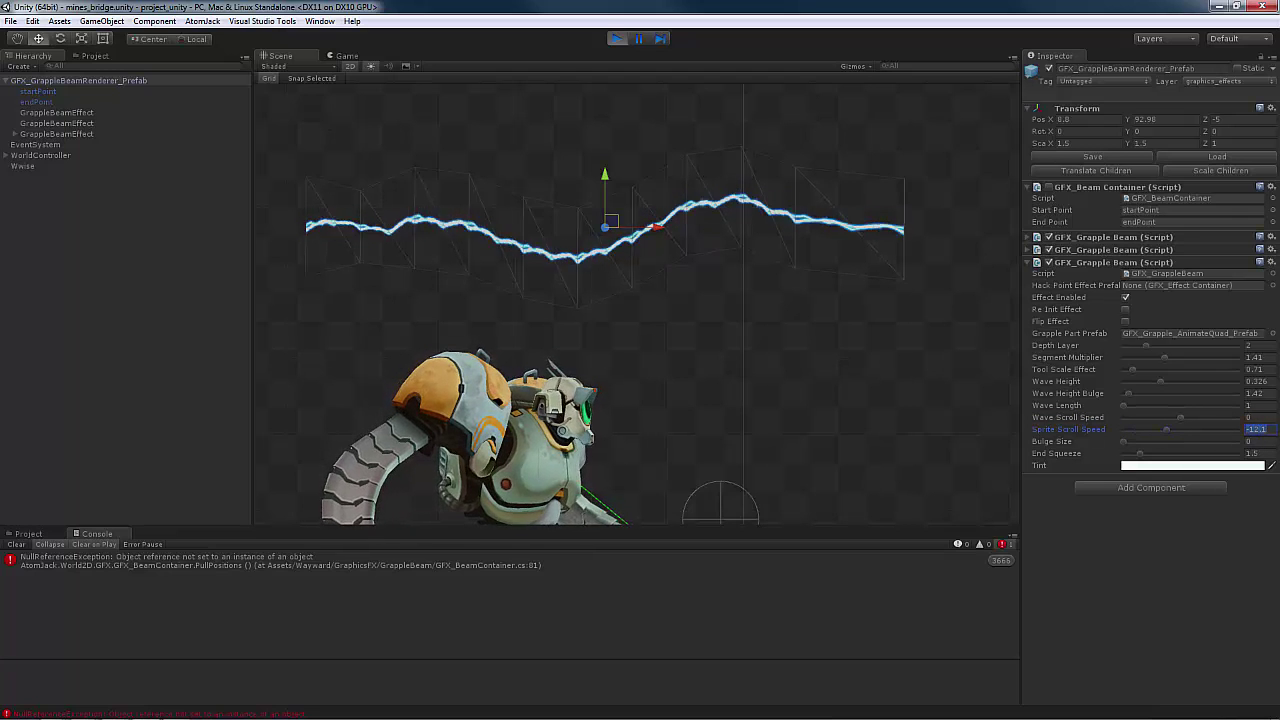
type("-2")
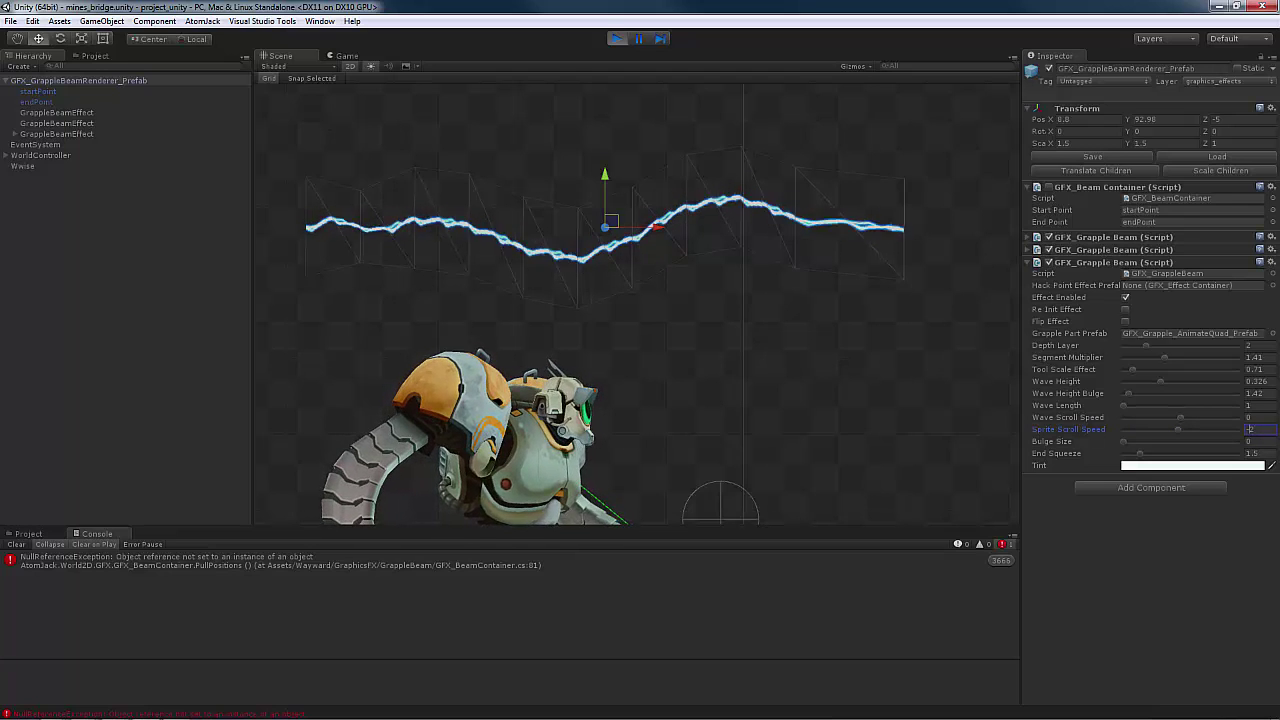
key("BackSpace")
type("25")
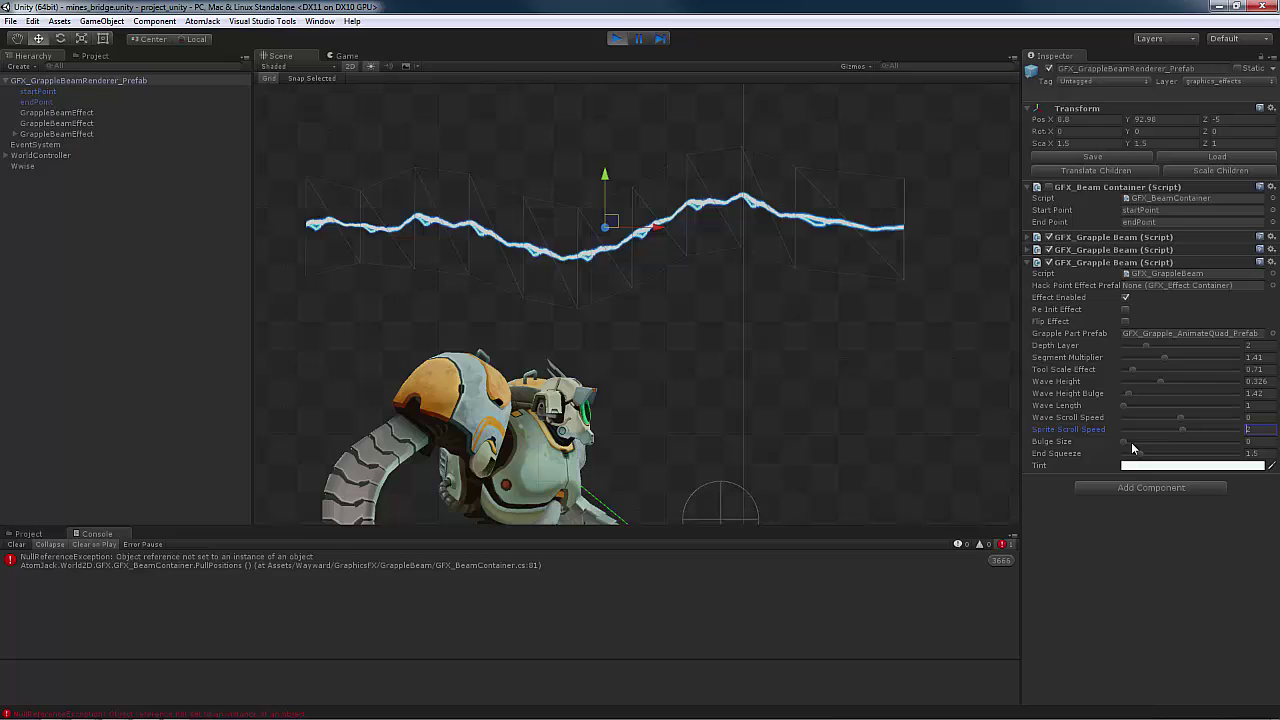
Step: Tune the third beam's Bulge Size to 0.95 and End Squeeze to about 1.62
mouse_move(1125, 447)
left_mouse_down()
mouse_move(1168, 443)
mouse_move(1148, 442)
left_mouse_up()
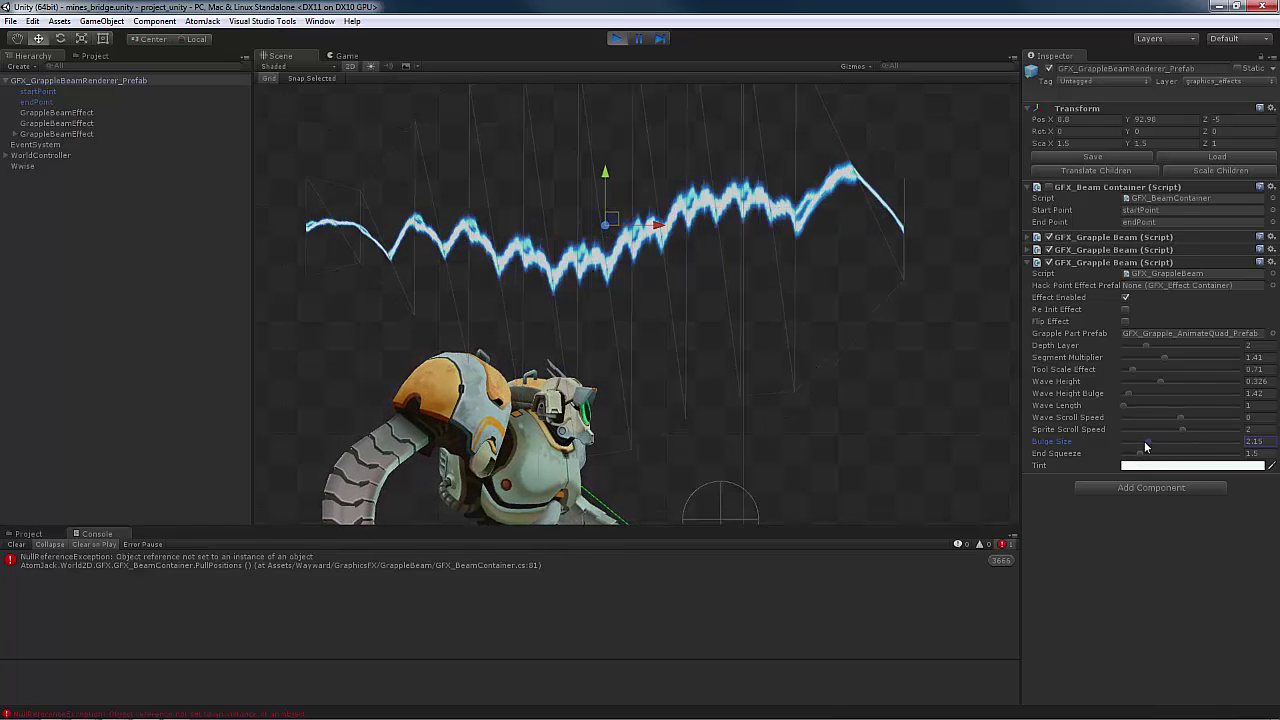
mouse_move(1147, 442)
left_mouse_down()
mouse_move(1122, 454)
mouse_move(1165, 453)
left_mouse_up()
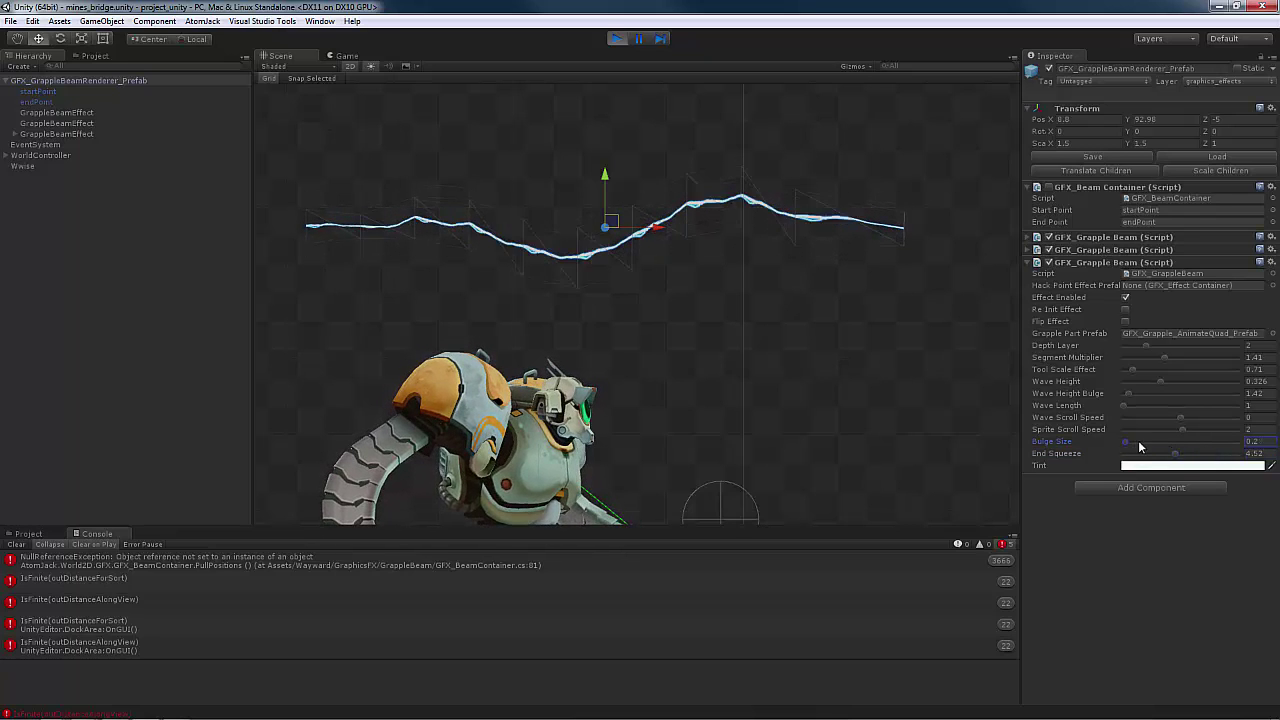
left_click_drag(1149, 446, 1131, 455)
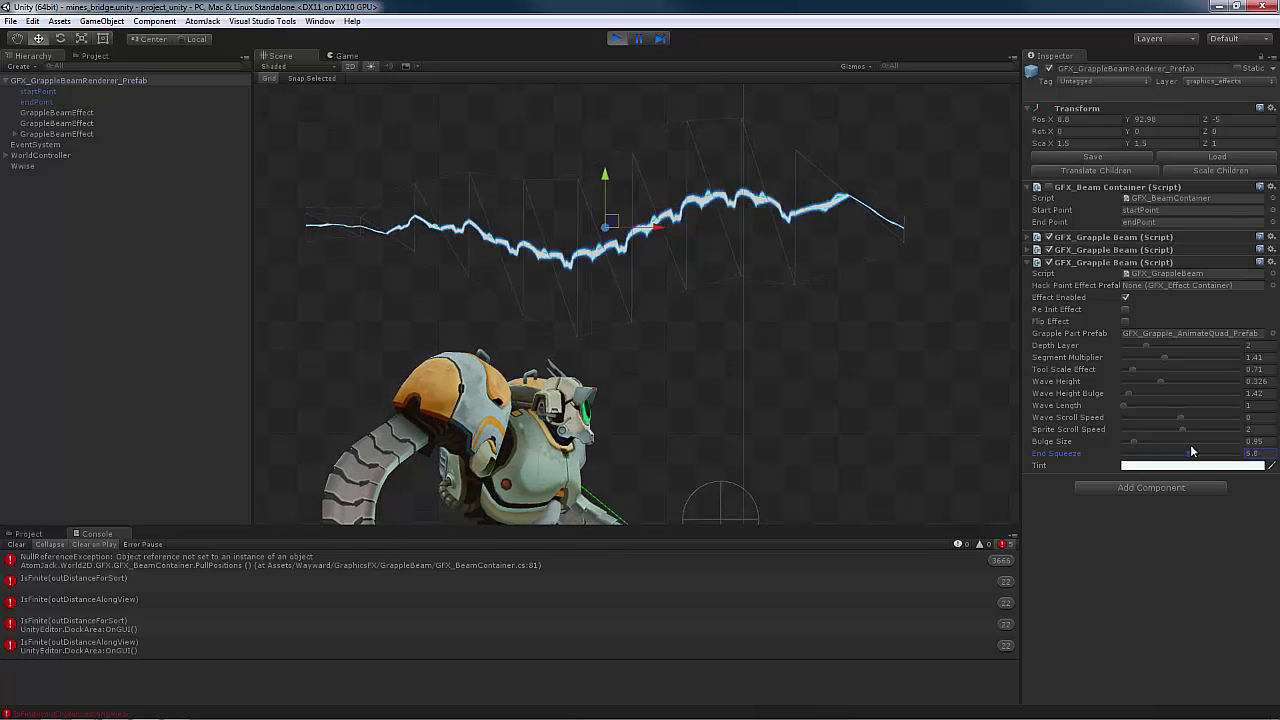
left_click_drag(1187, 453, 1138, 457)
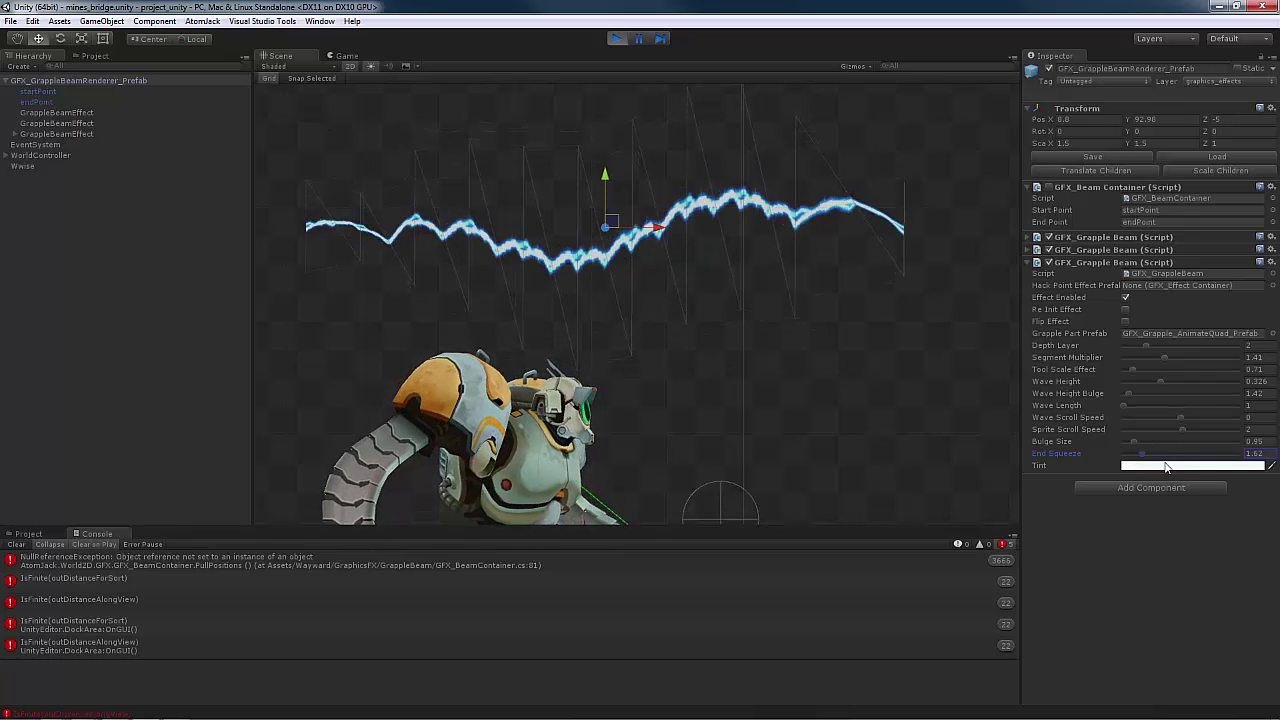
Step: Change the third beam's Tint from blue to red with alpha lowered to about 41
left_click(1166, 466)
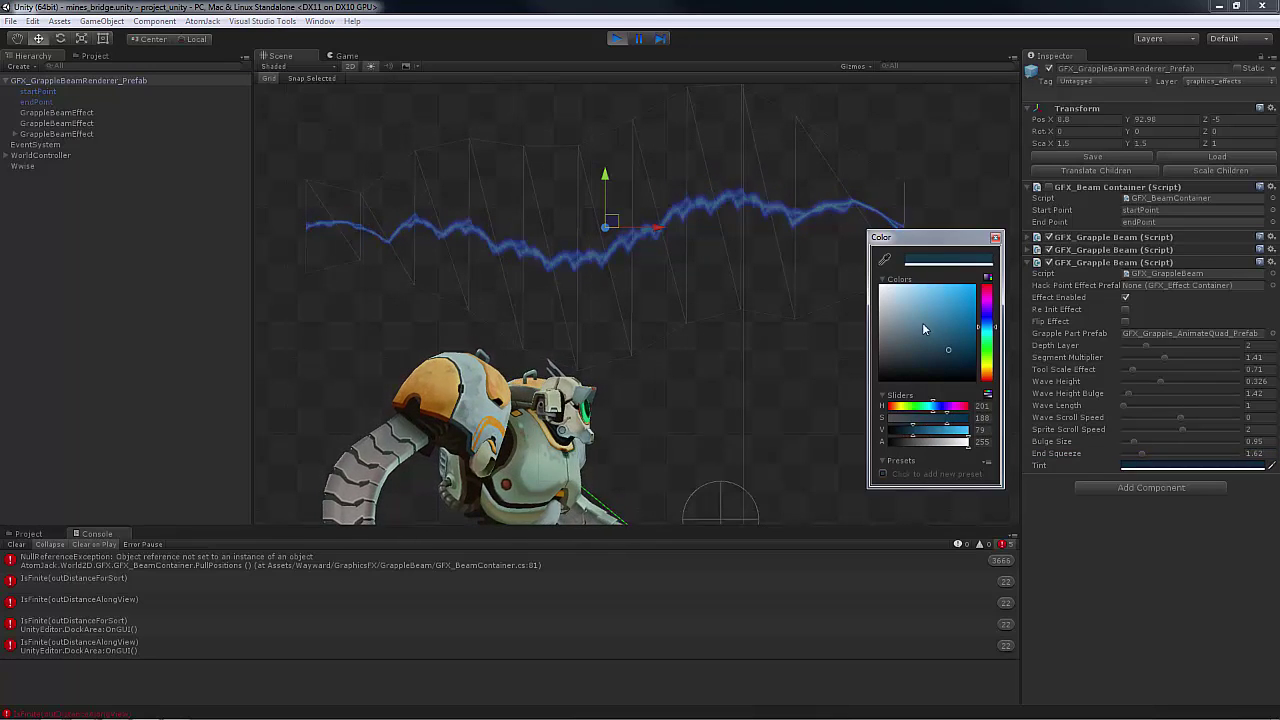
left_click_drag(991, 298, 965, 322)
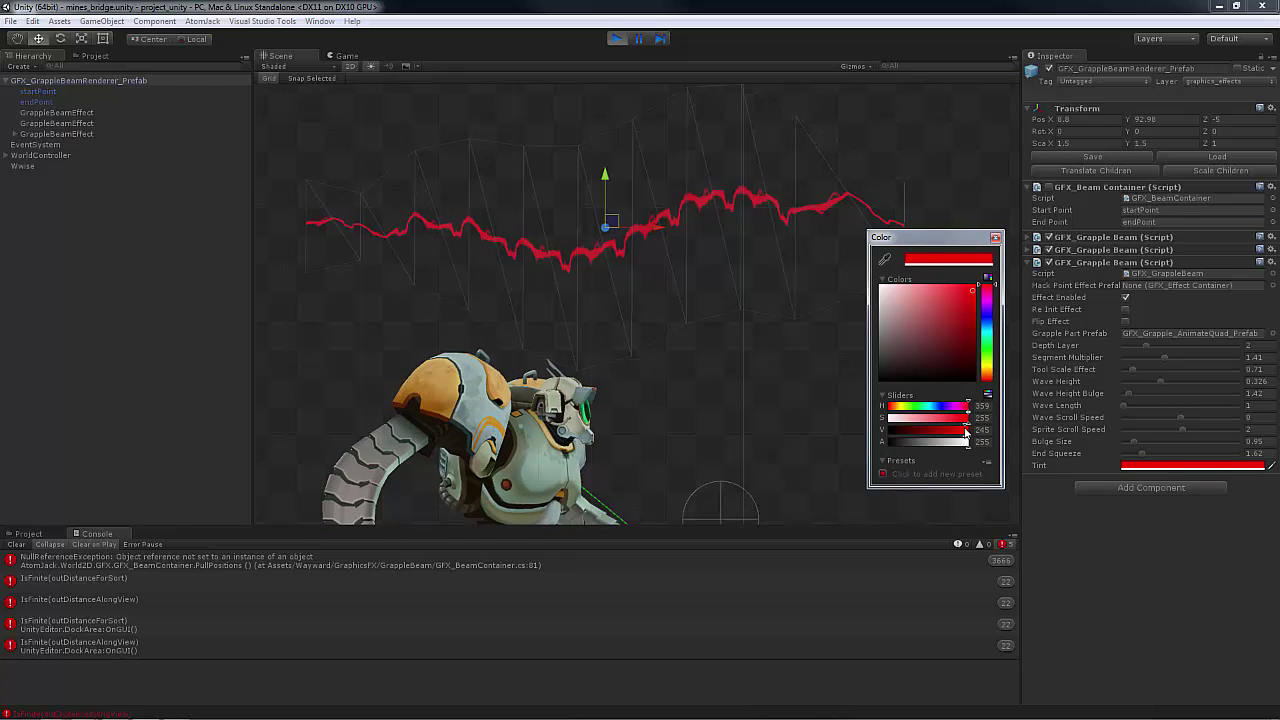
left_click_drag(936, 442, 896, 442)
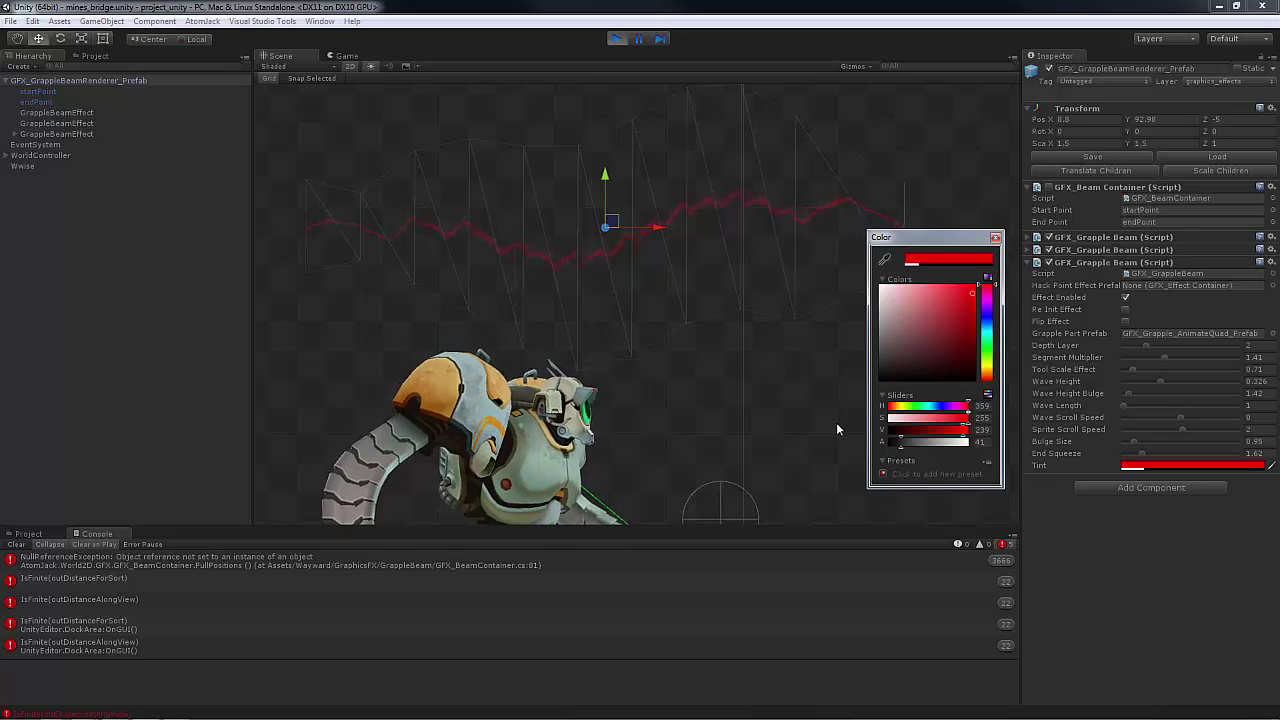
left_click(996, 238)
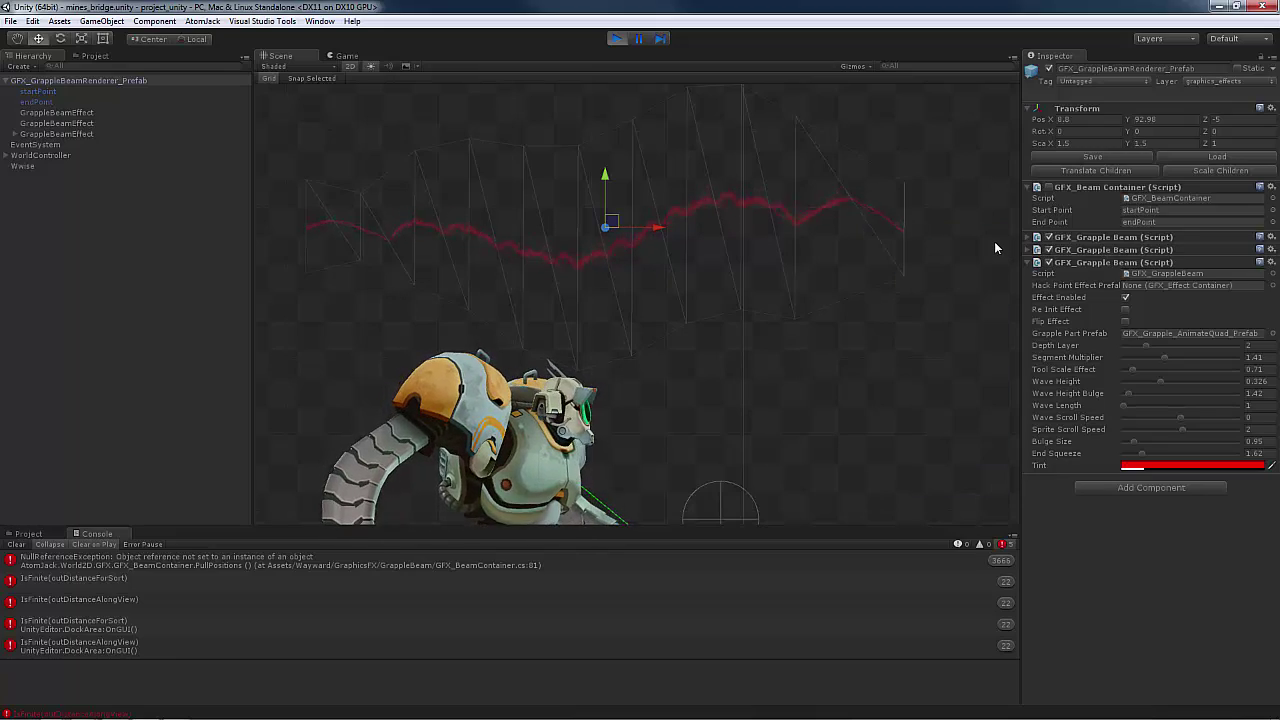